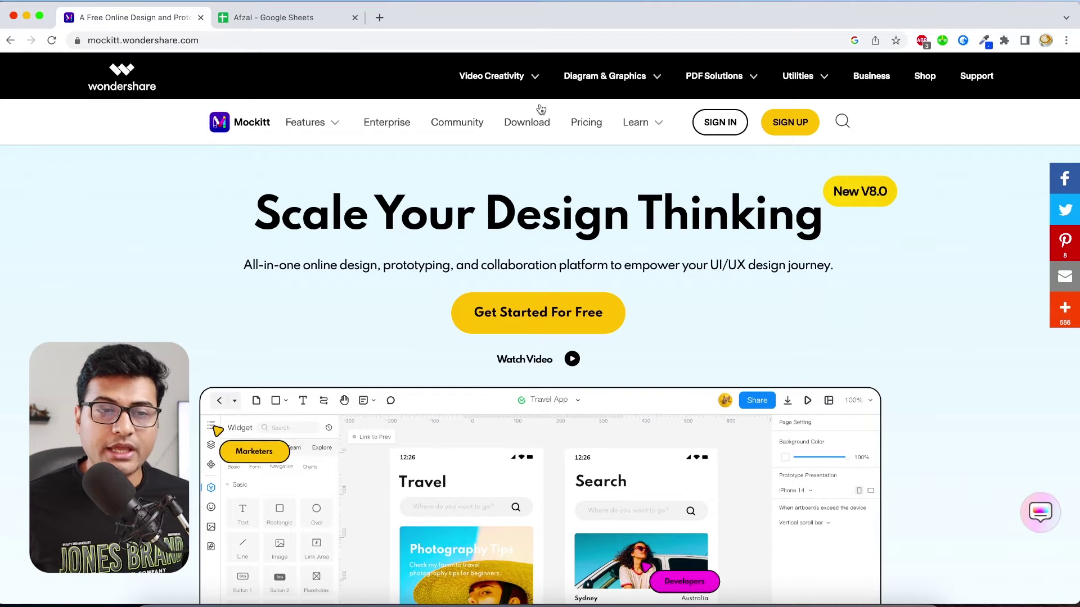
# Dismiss the sign-up form and log in with a Google account to land in Personal Space
pyautogui.click(799, 126)
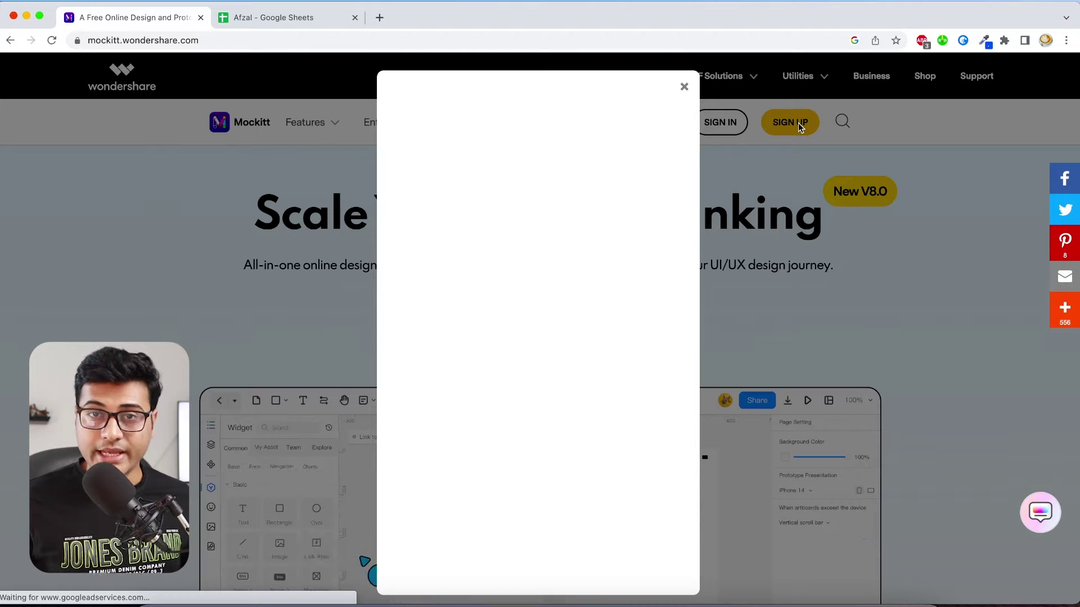
pyautogui.click(684, 87)
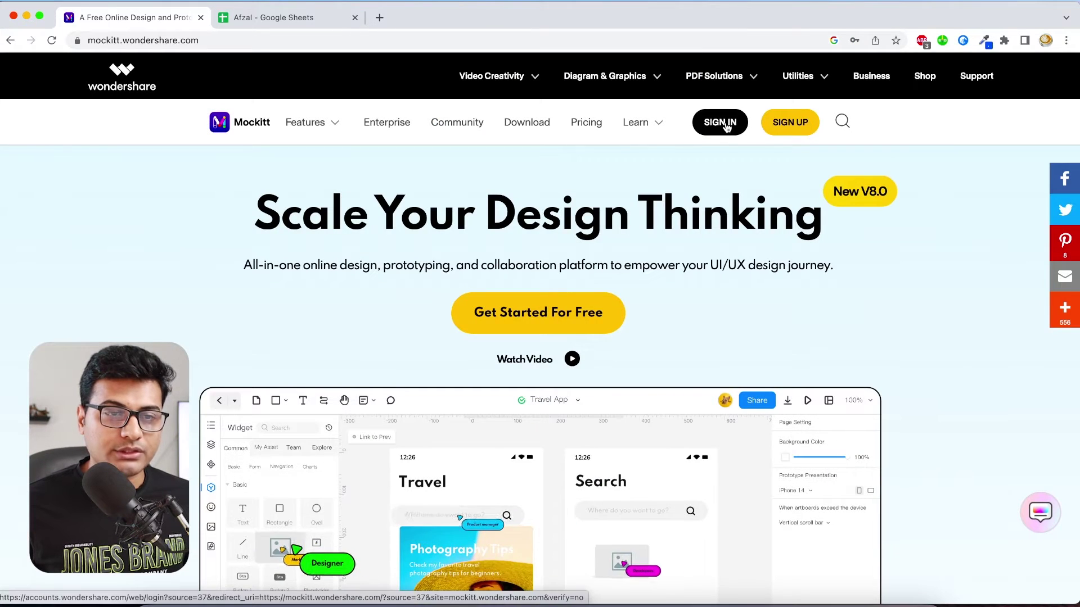
pyautogui.click(725, 125)
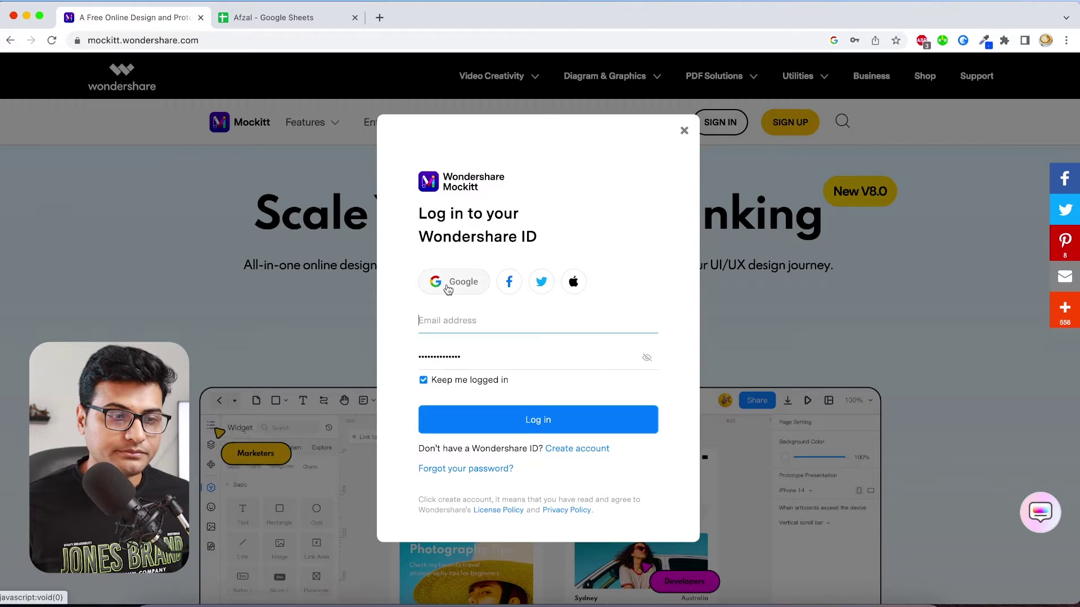
pyautogui.click(448, 288)
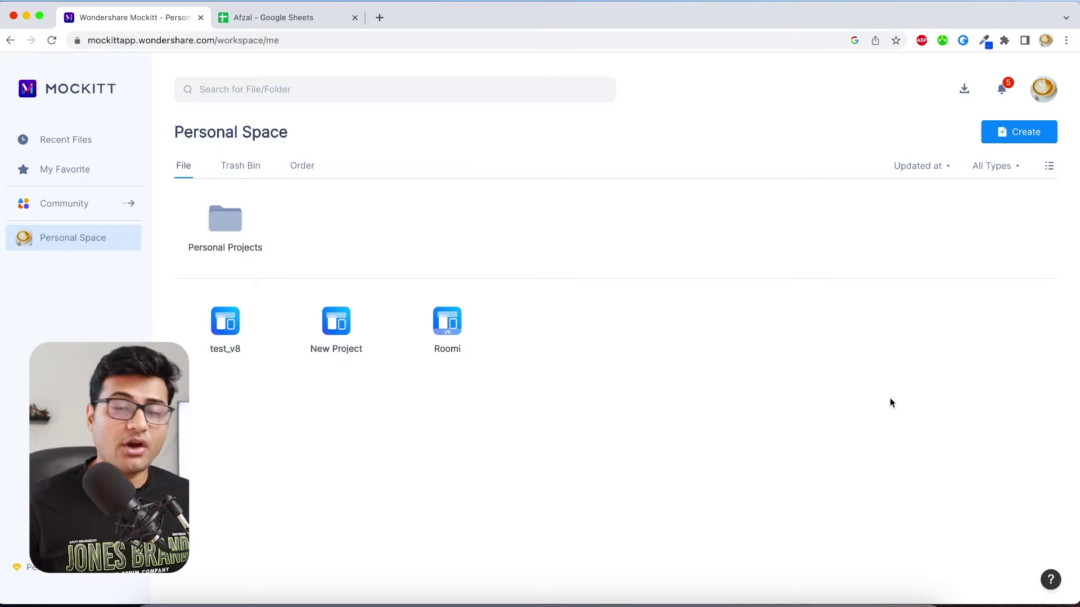
# From the Create dropdown, start a new Prototype to bring up the device presets
pyautogui.click(1037, 132)
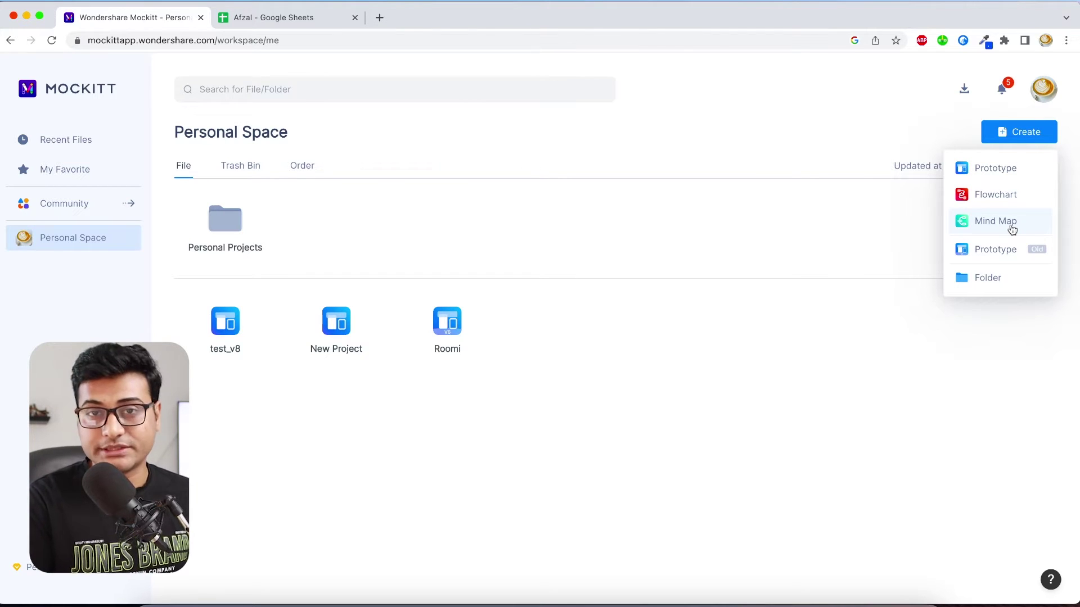
pyautogui.click(1021, 170)
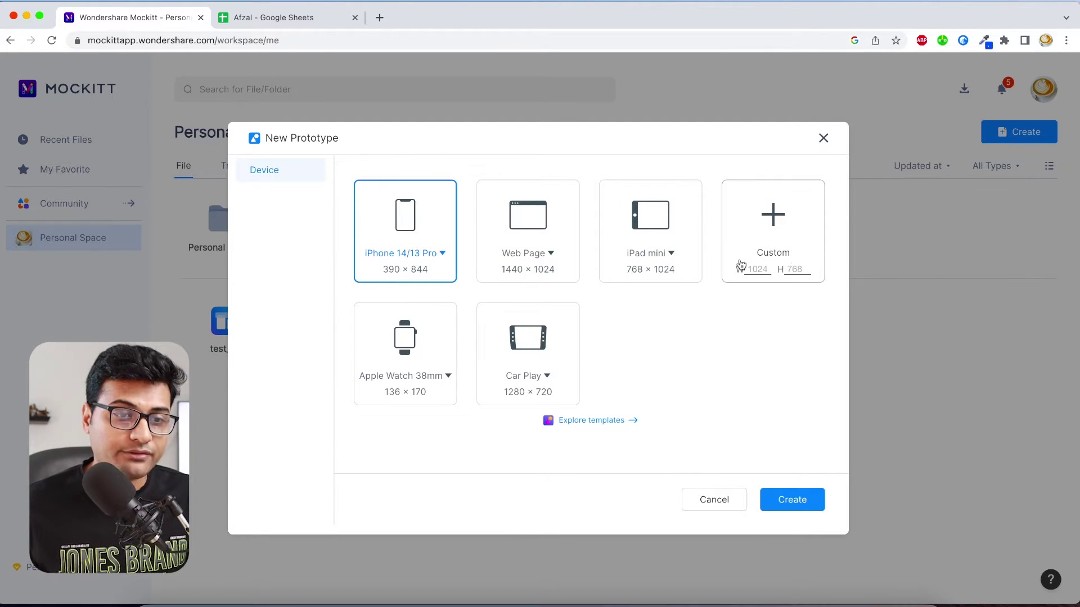
# Create a 1440 × 1024 Web Page prototype and show the built-in components library
pyautogui.click(538, 219)
pyautogui.click(792, 500)
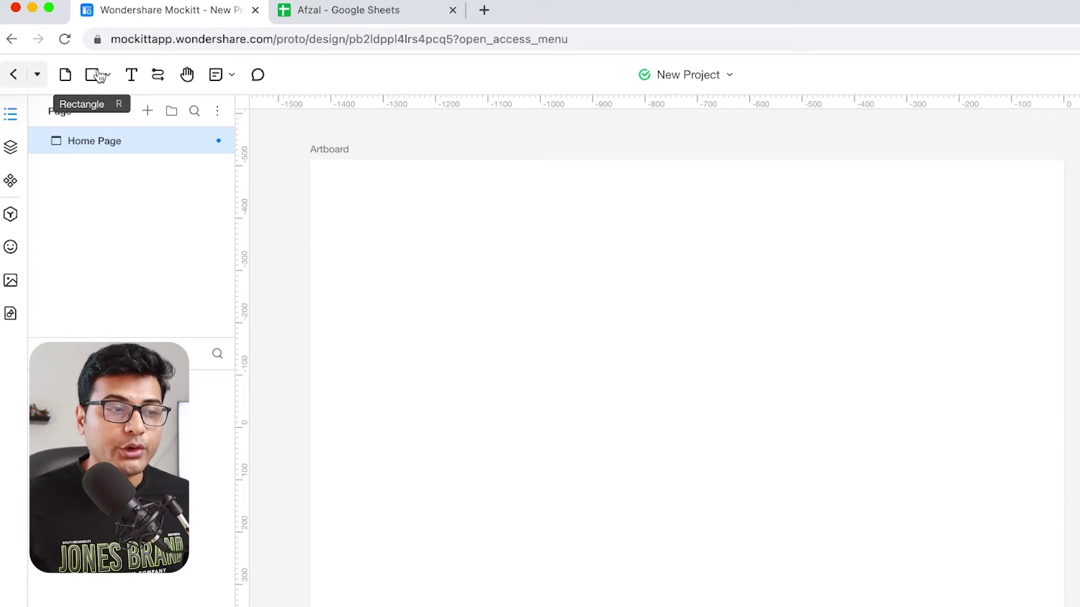
pyautogui.click(10, 215)
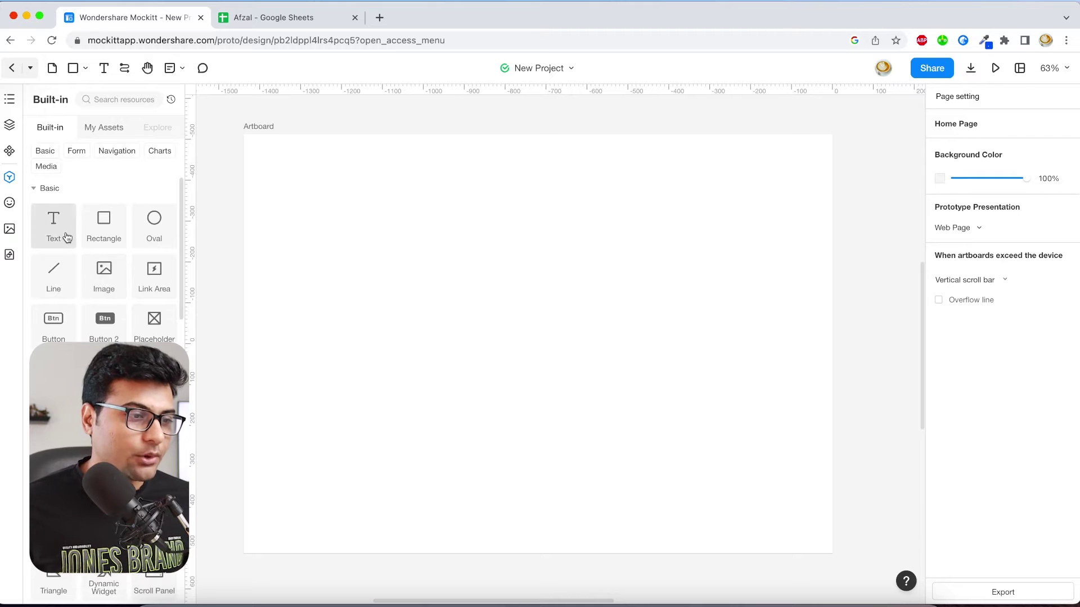
pyautogui.scroll(-1, 66, 237)
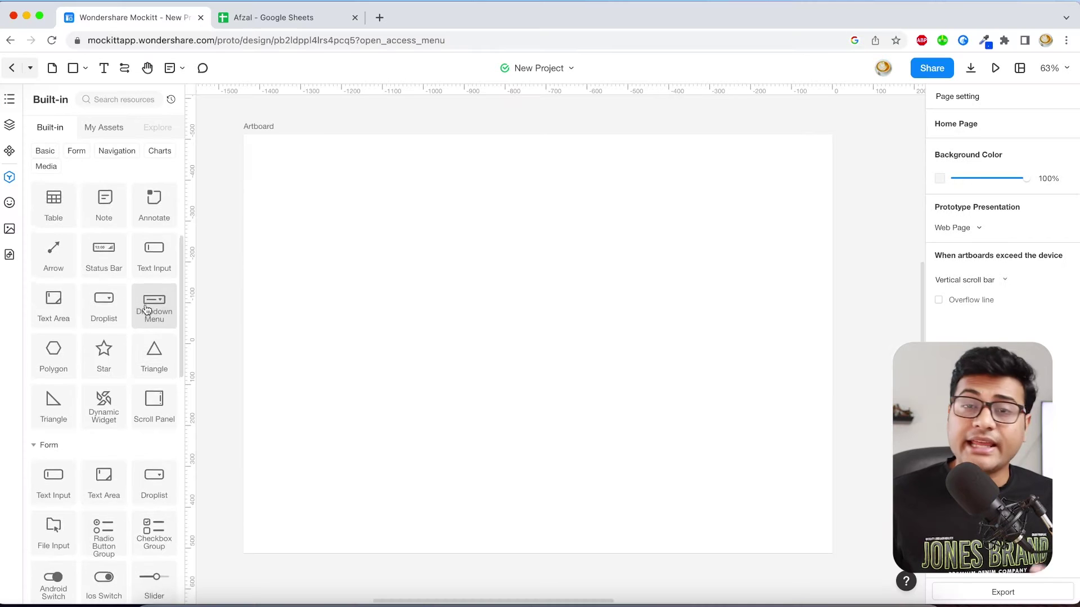
pyautogui.scroll(-5, 204, 299)
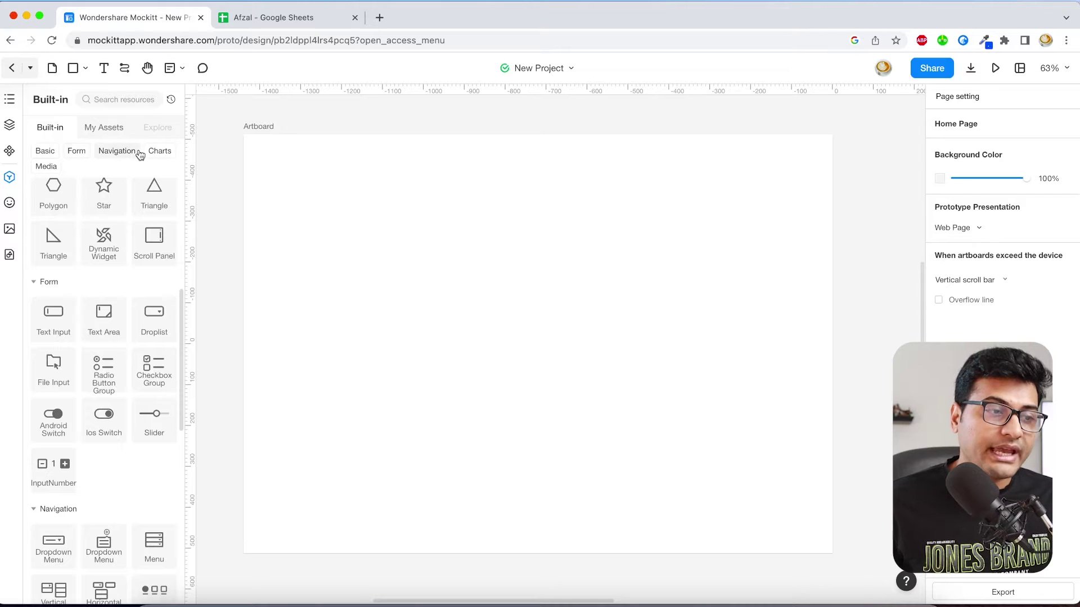
pyautogui.scroll(-2, 132, 152)
pyautogui.click(161, 151)
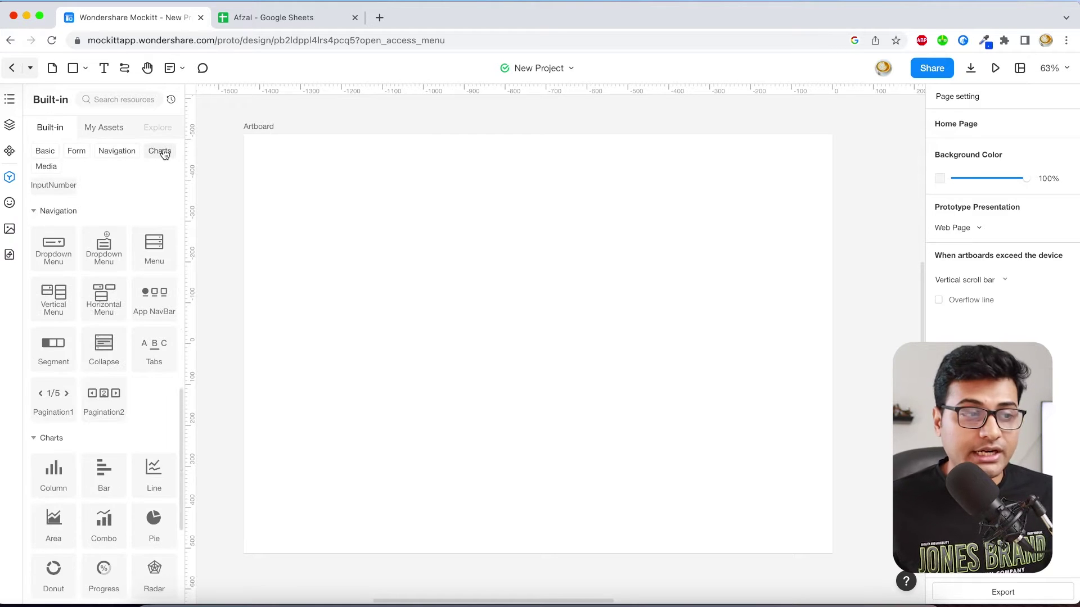
pyautogui.click(47, 167)
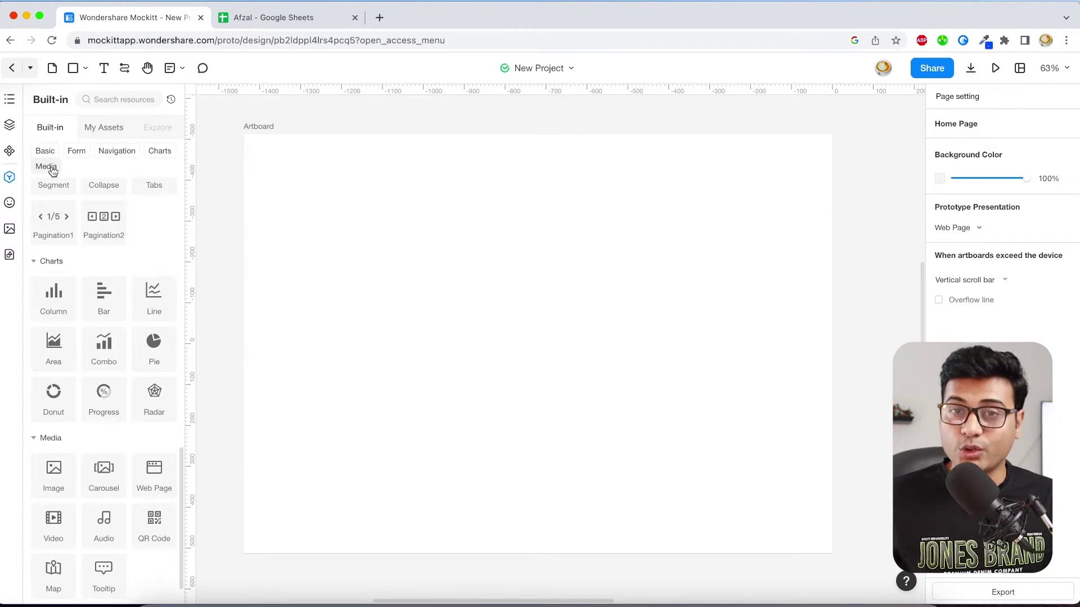
pyautogui.click(45, 150)
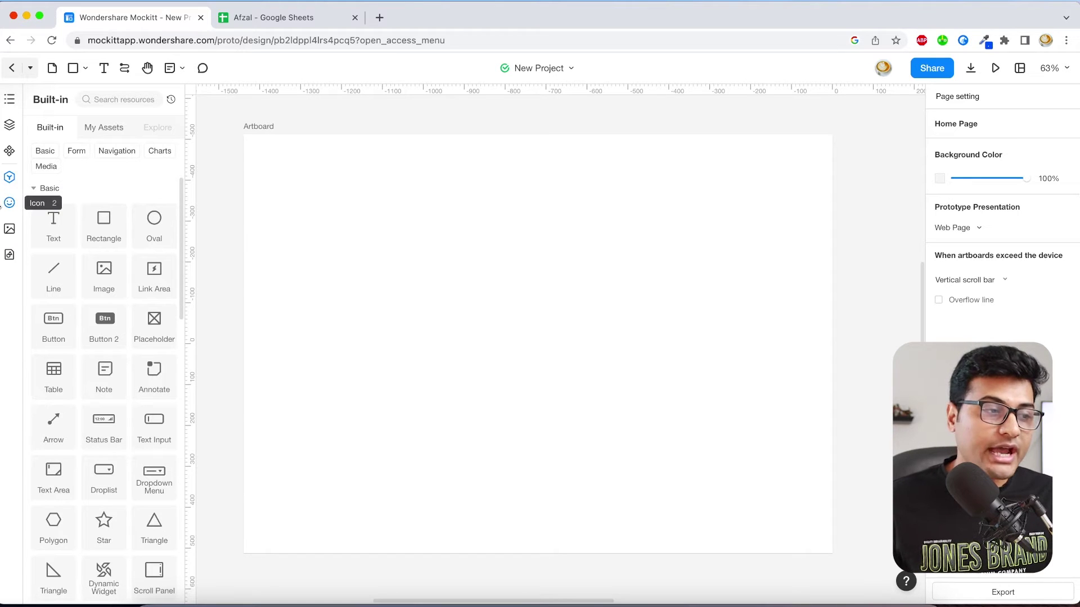
pyautogui.click(7, 206)
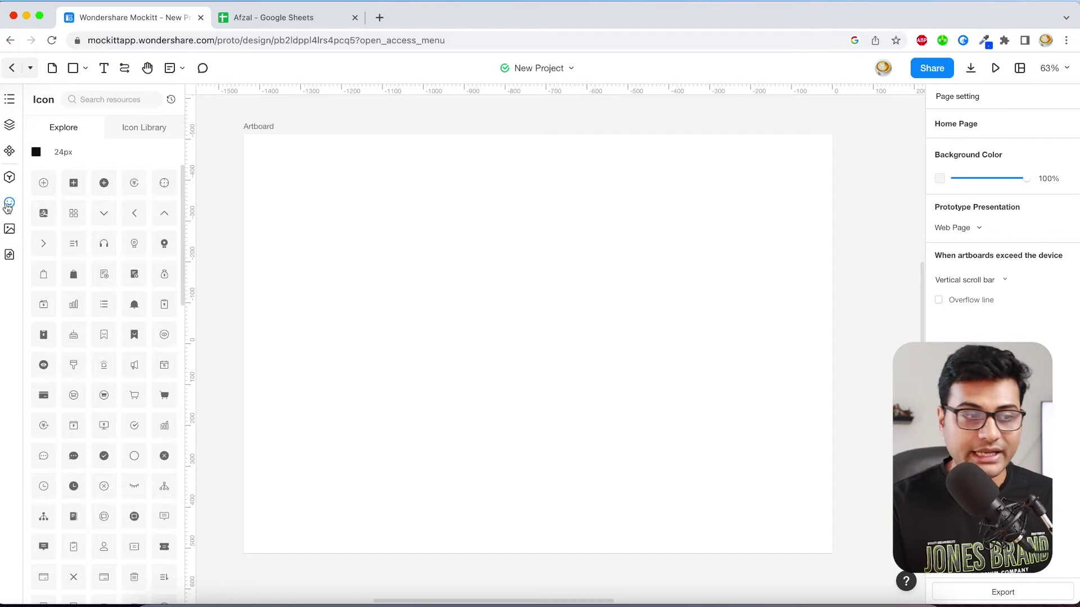
pyautogui.scroll(-10, 99, 247)
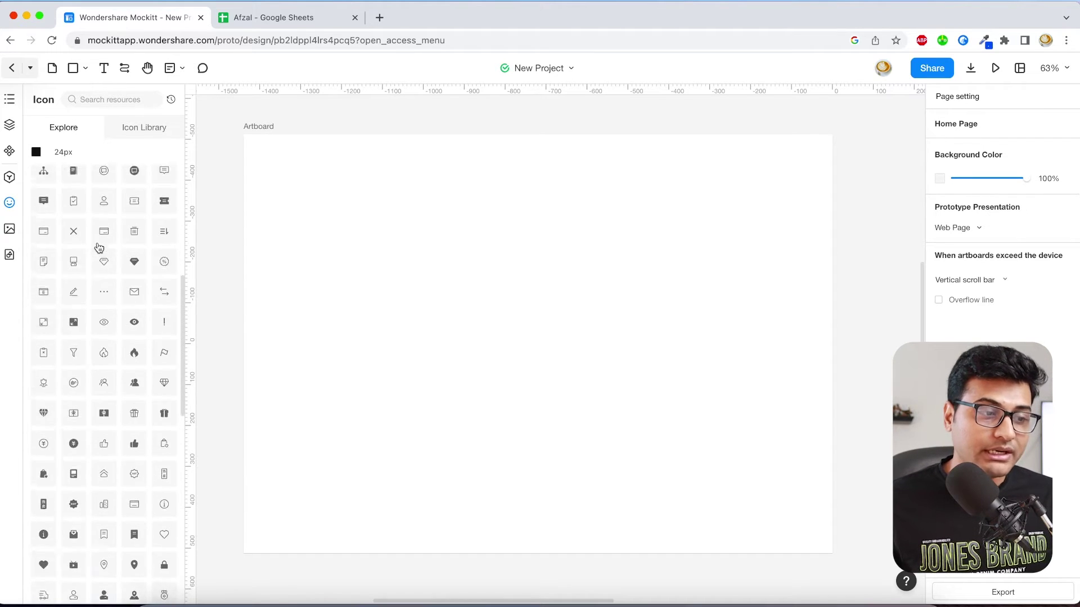
pyautogui.scroll(-1, 99, 247)
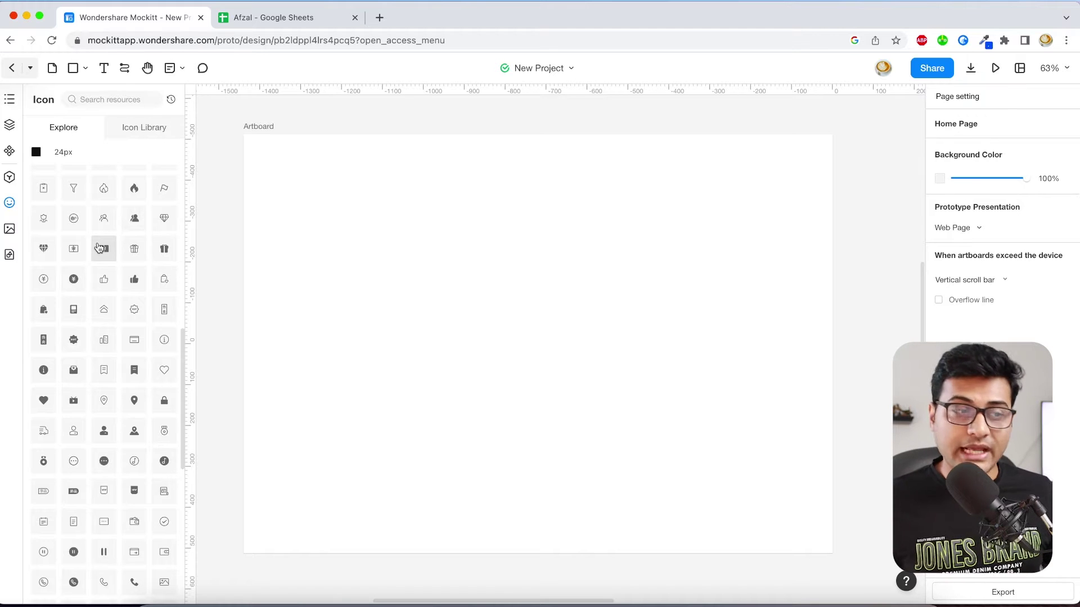
pyautogui.scroll(10, 99, 247)
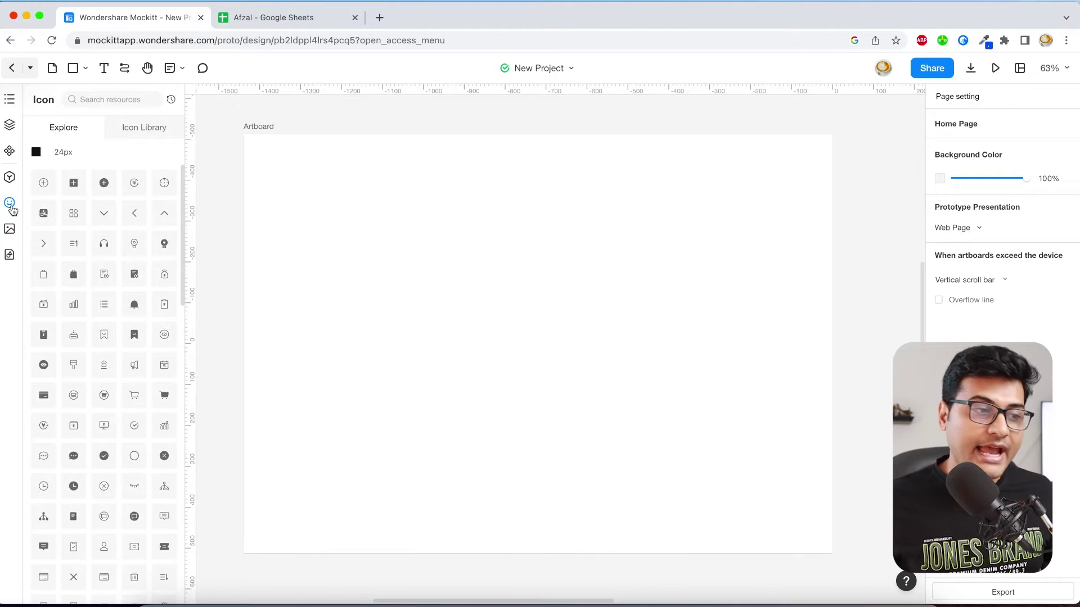
pyautogui.click(9, 232)
pyautogui.scroll(-5, 85, 259)
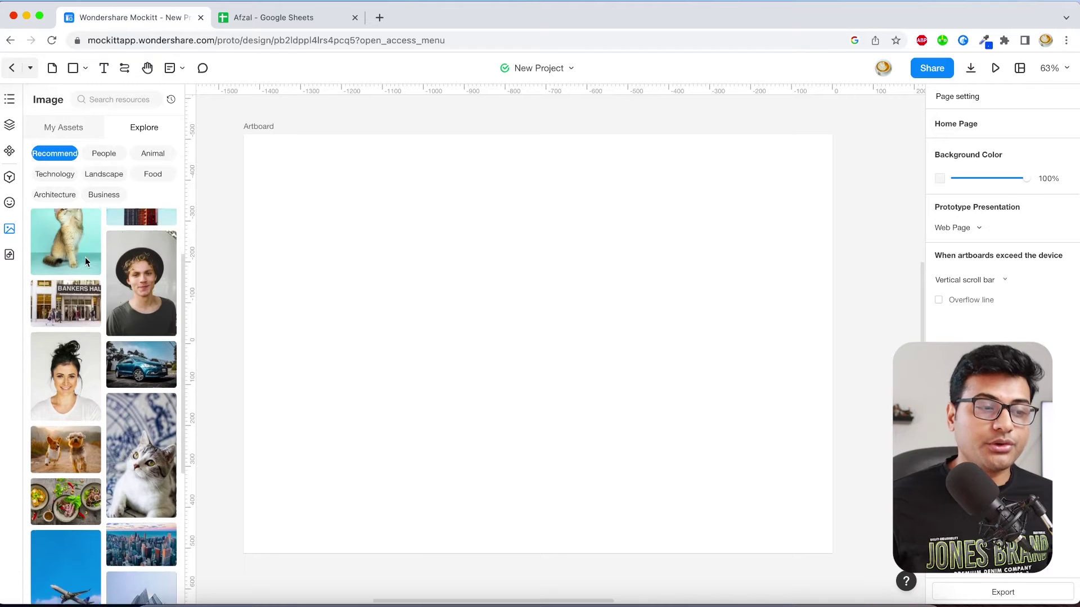
pyautogui.scroll(-3, 85, 262)
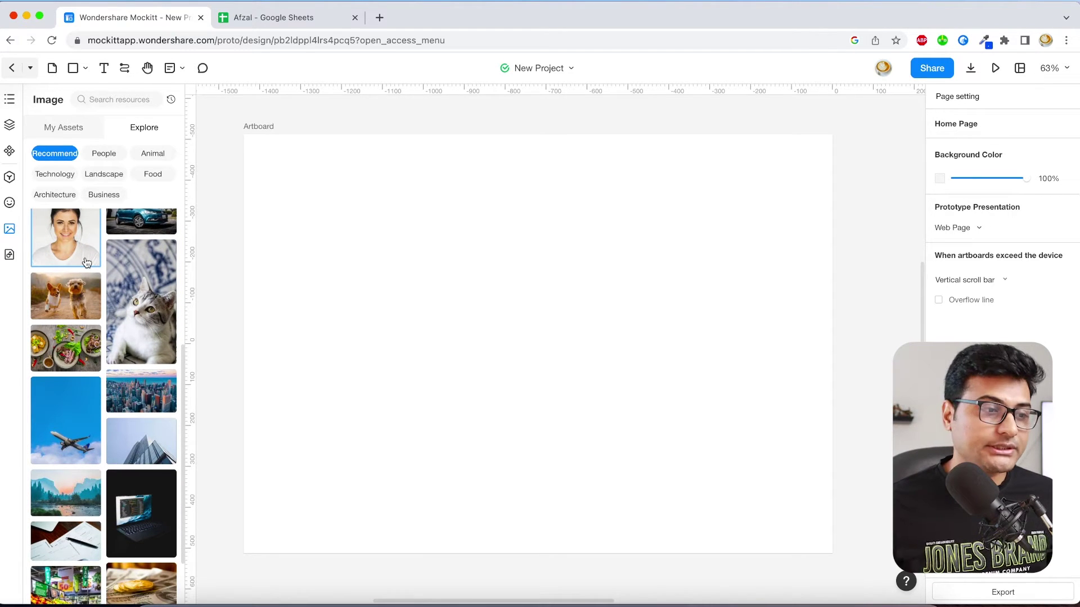
pyautogui.scroll(1, 86, 263)
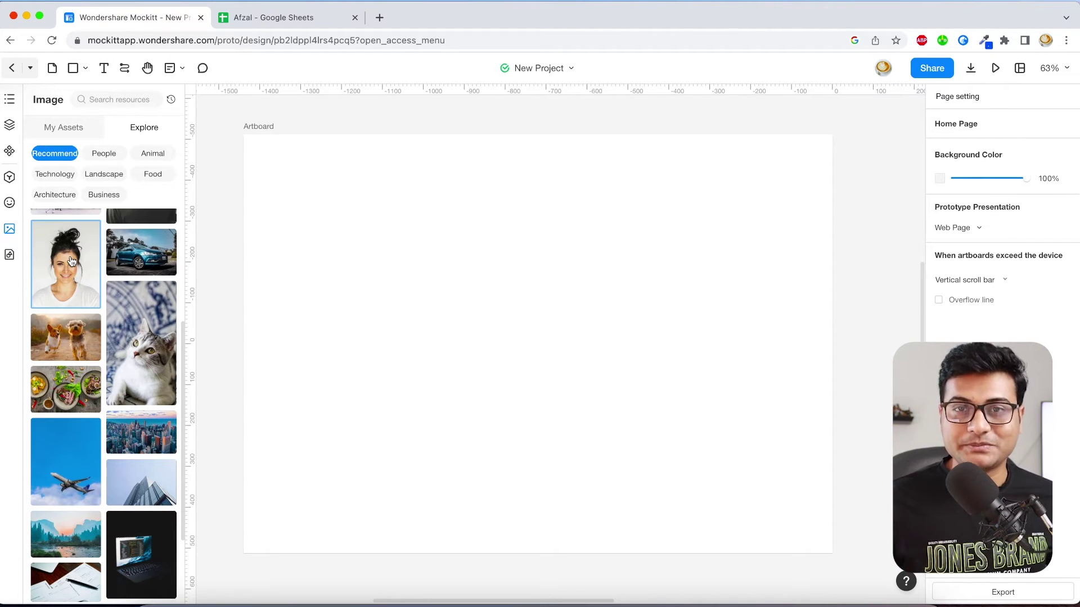
pyautogui.click(9, 254)
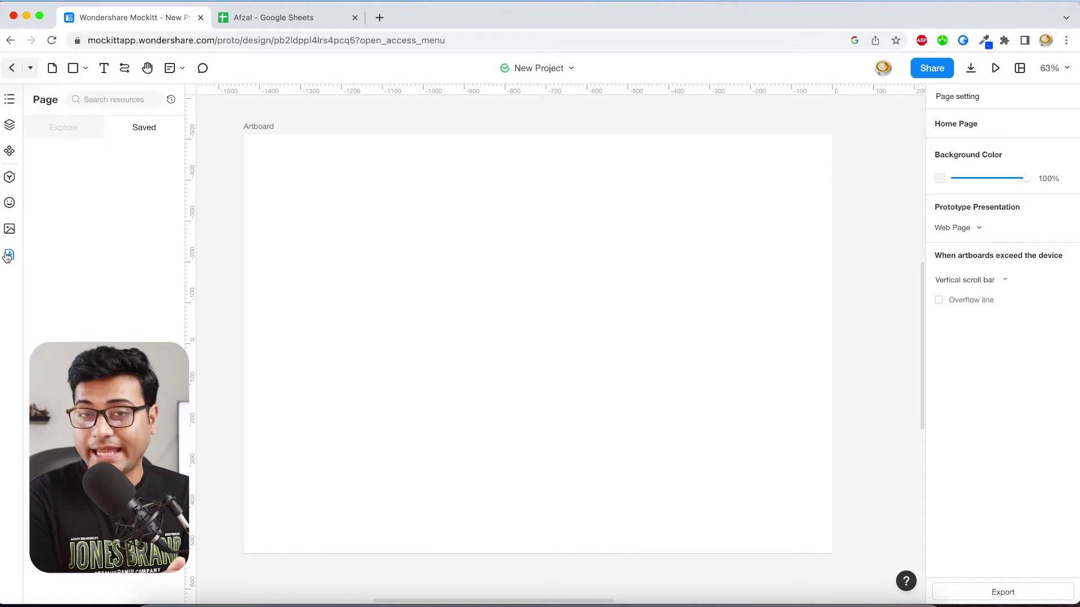
pyautogui.click(9, 177)
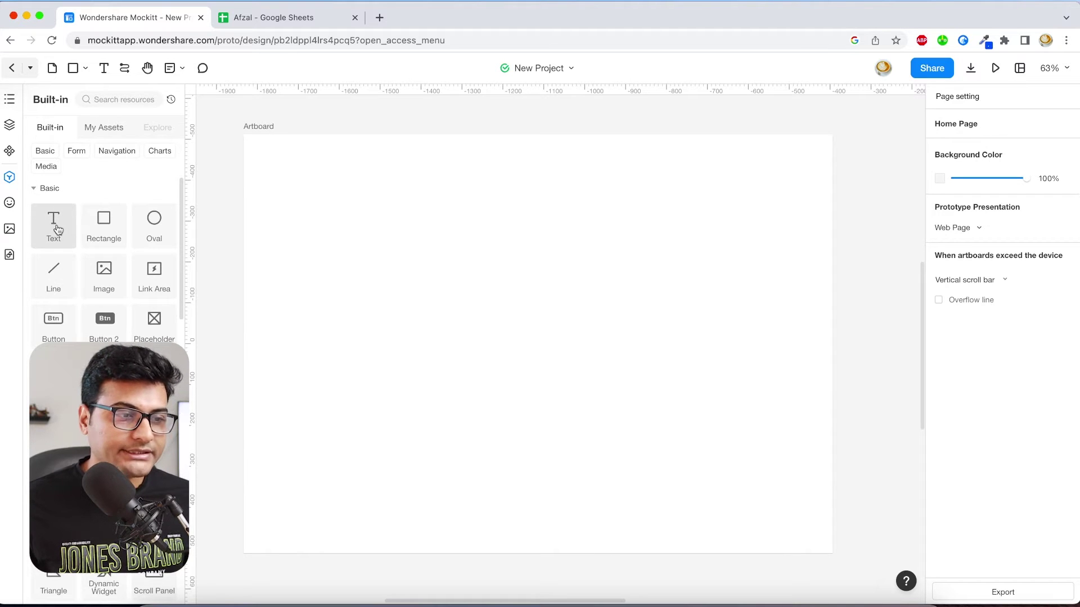
# Place a text widget on the artboard reading 'Hello, Wondershare'
pyautogui.moveTo(57, 230); pyautogui.dragTo(192, 205)
pyautogui.moveTo(355, 215); pyautogui.dragTo(356, 215)
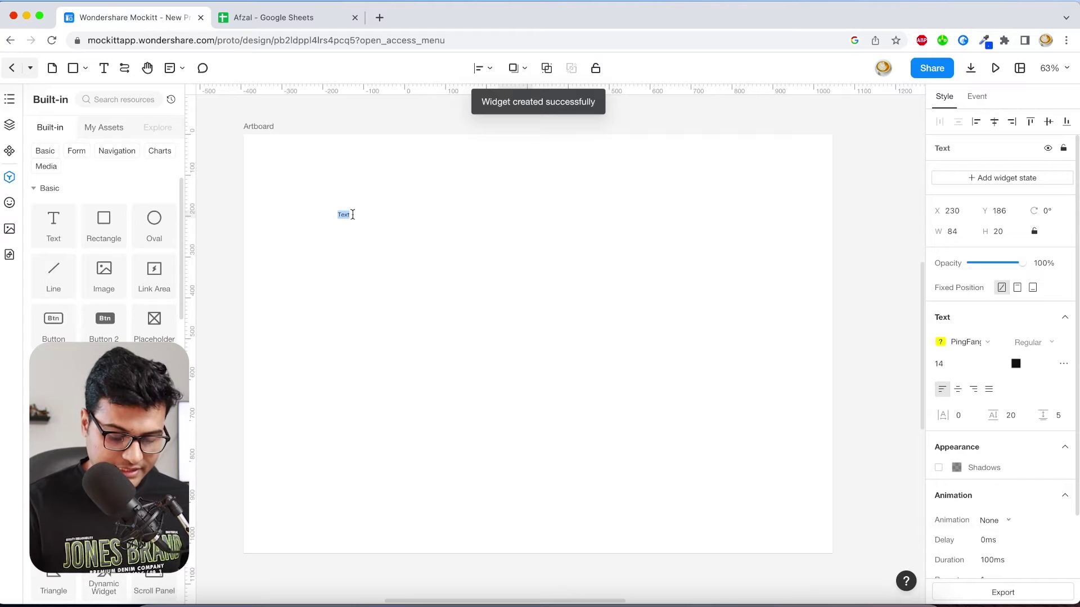
pyautogui.write('Hello Wondershare')
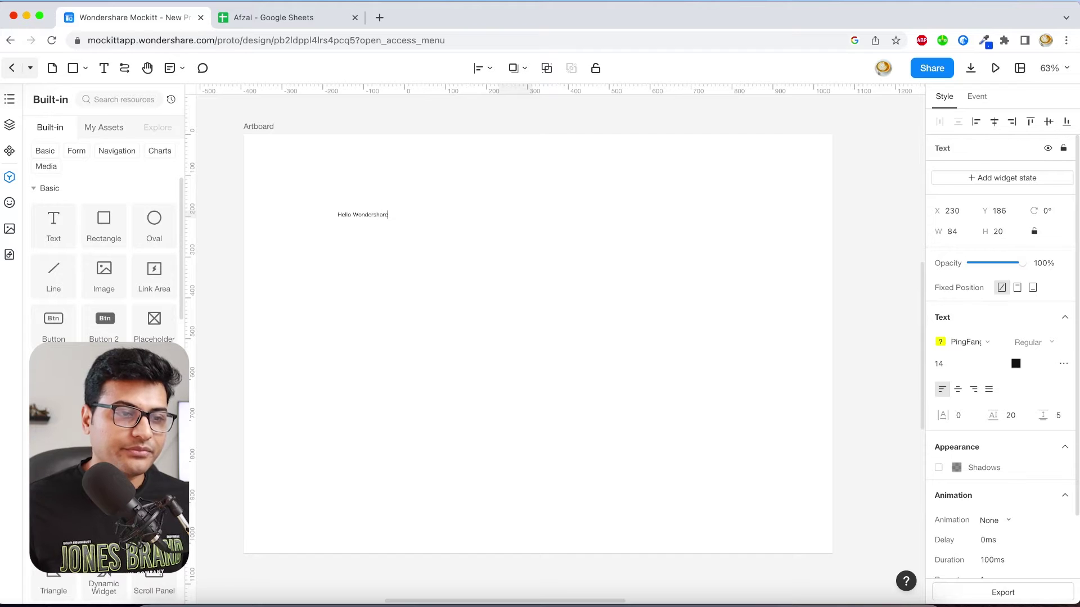
pyautogui.click(380, 284)
# Keep the greeting in Lato and set its weight to Bold 700
pyautogui.click(370, 214)
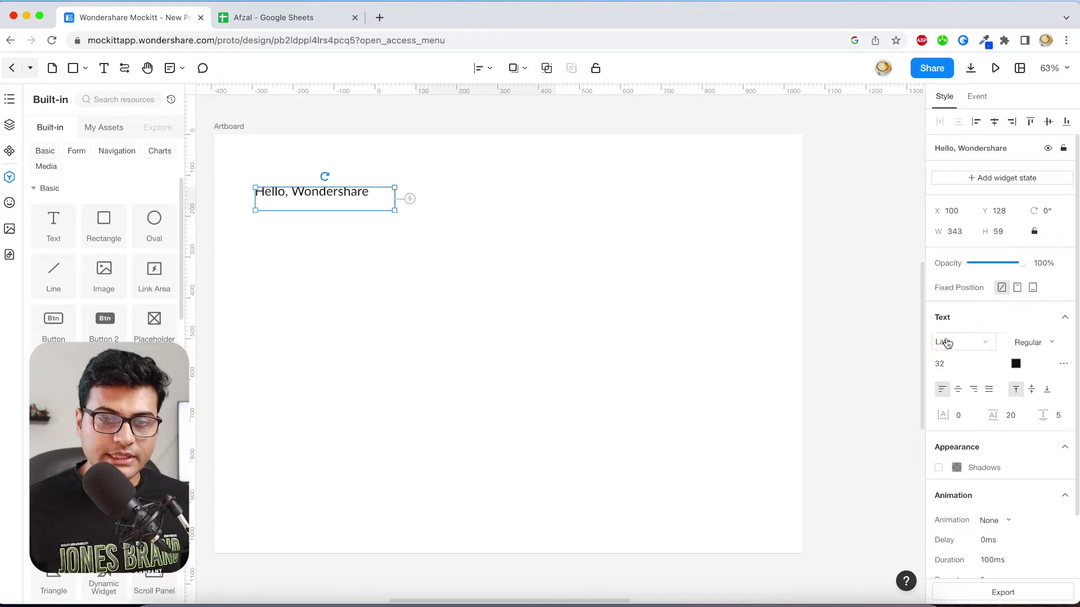
pyautogui.click(947, 342)
pyautogui.click(970, 342)
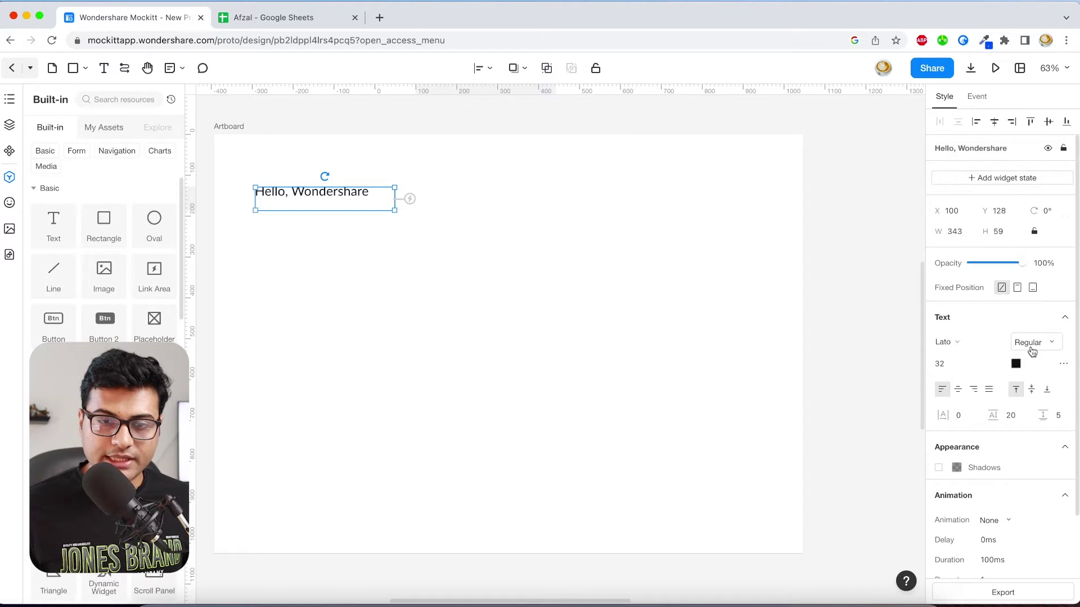
pyautogui.click(1034, 343)
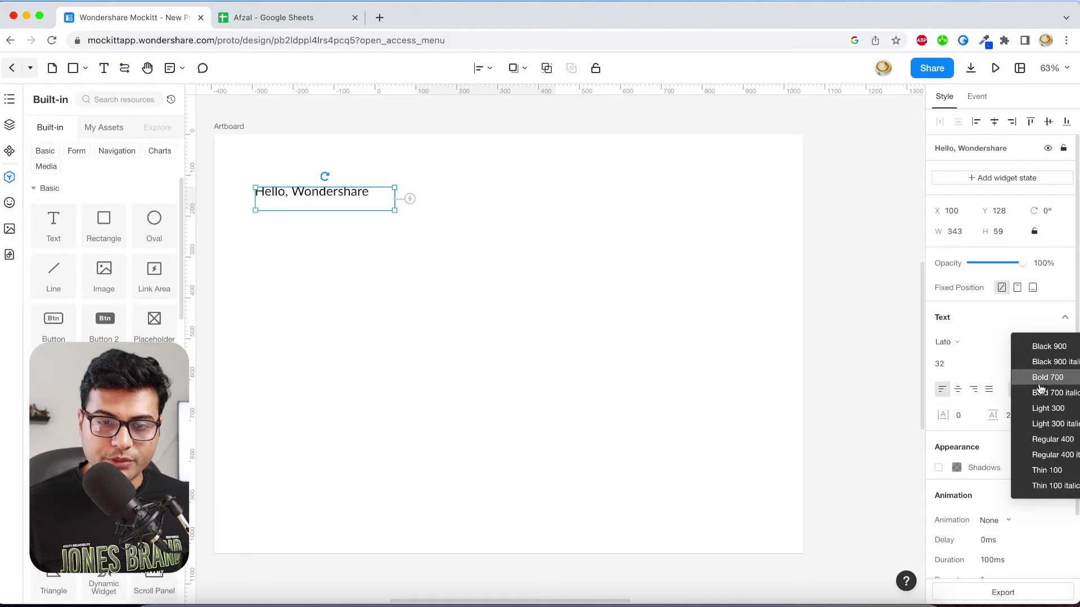
pyautogui.click(1049, 354)
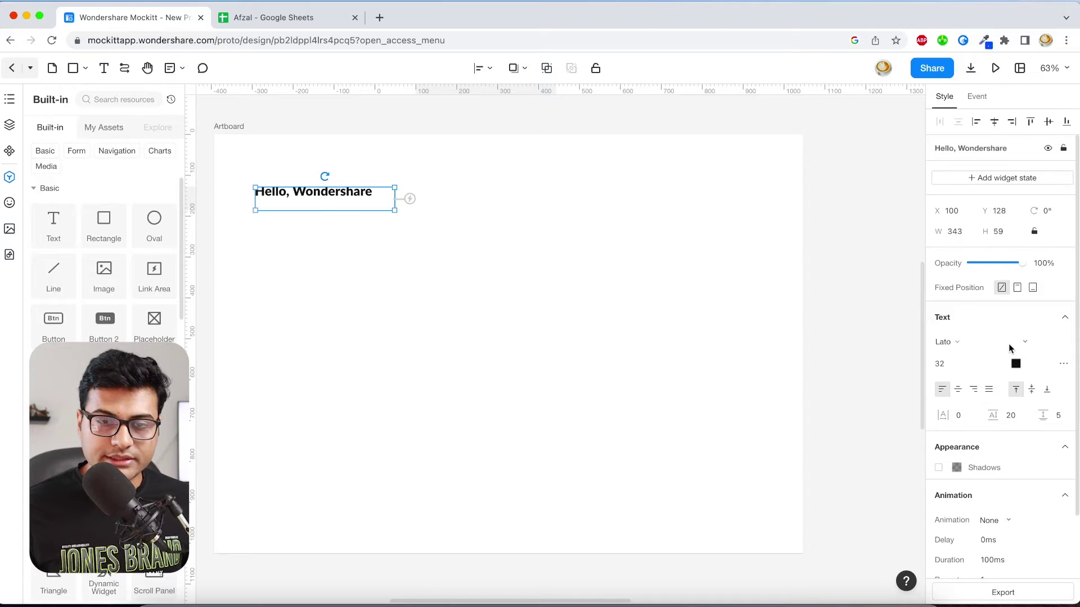
pyautogui.click(1024, 344)
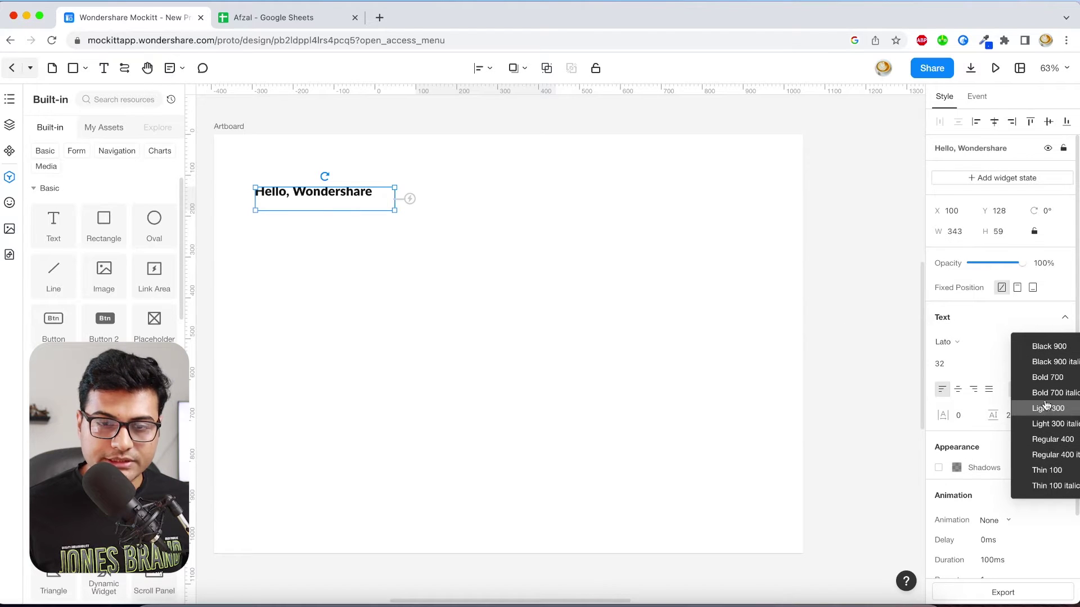
pyautogui.click(1049, 379)
# Deselect and reselect the greeting to review the Bold 700 weight
pyautogui.click(507, 288)
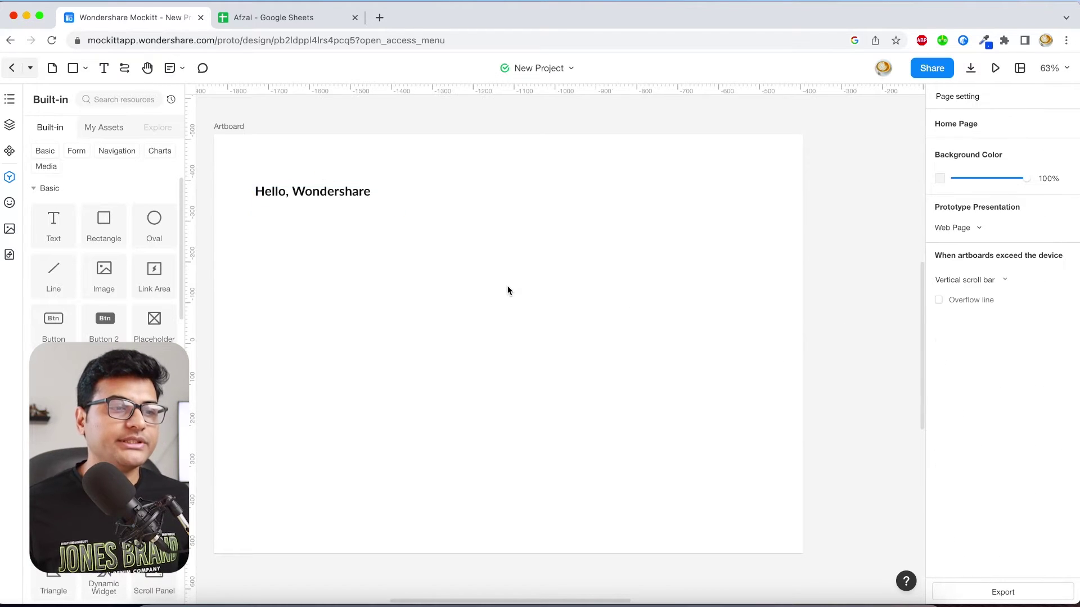
pyautogui.click(315, 198)
pyautogui.click(253, 239)
pyautogui.click(334, 206)
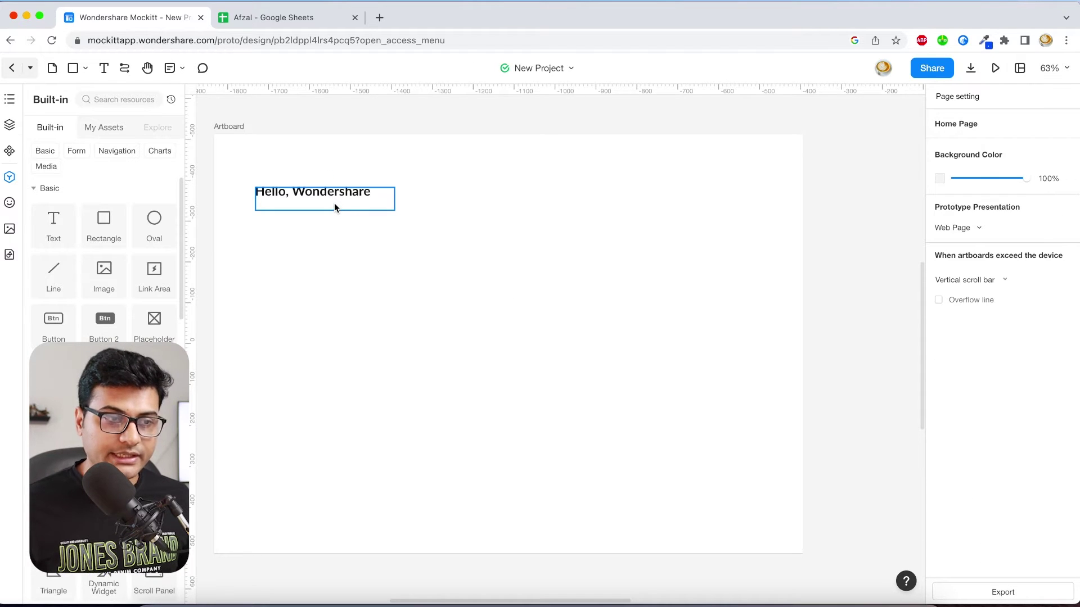
pyautogui.click(315, 259)
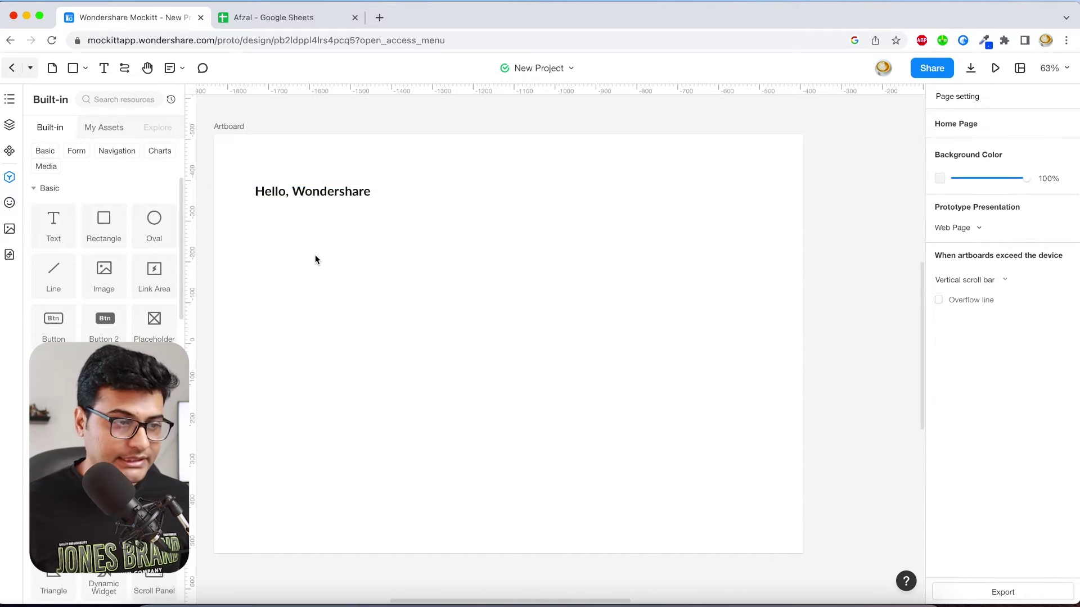
pyautogui.scroll(-15, 124, 256)
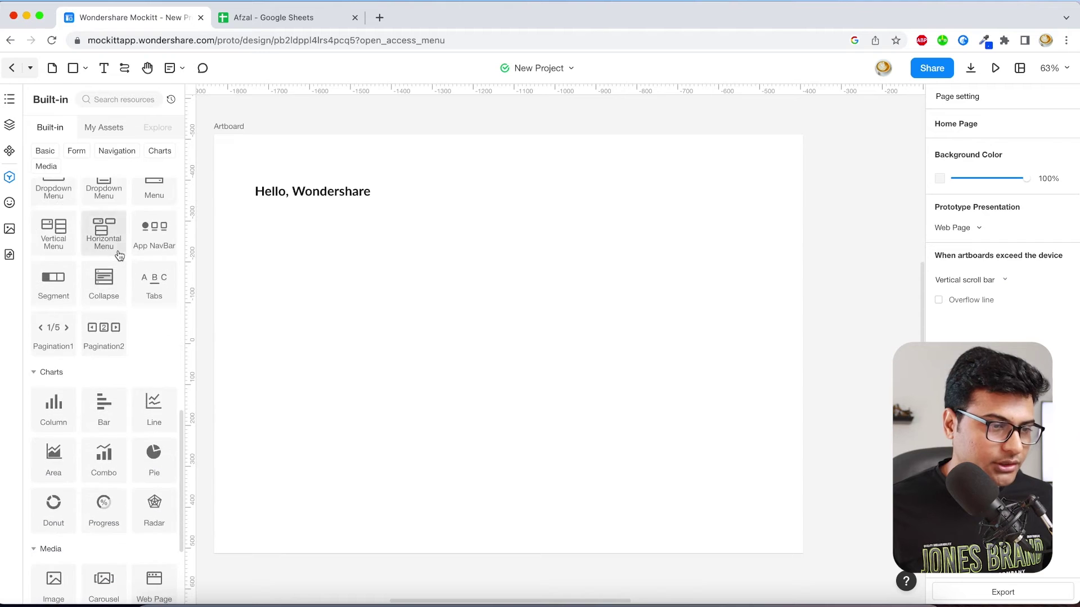
# Add a carousel sized 593 × 255 and position it under the greeting
pyautogui.moveTo(105, 430); pyautogui.dragTo(531, 244)
pyautogui.click(479, 414)
pyautogui.moveTo(585, 292); pyautogui.dragTo(675, 315)
pyautogui.moveTo(607, 244); pyautogui.dragTo(561, 253)
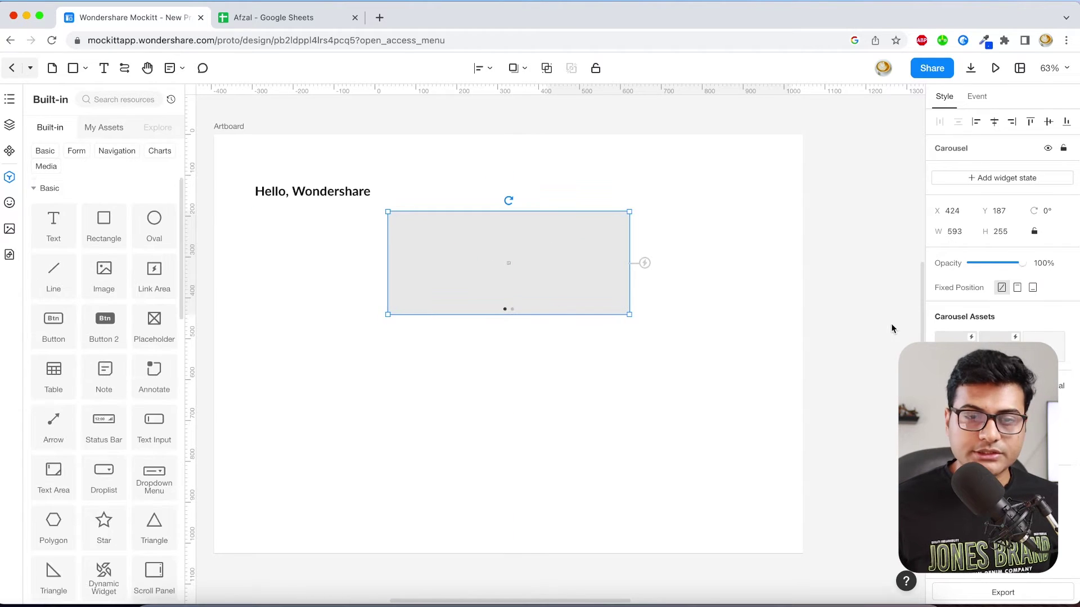
# Fill the carousel slides with car, city skyline and mountain-lake photos
pyautogui.click(9, 229)
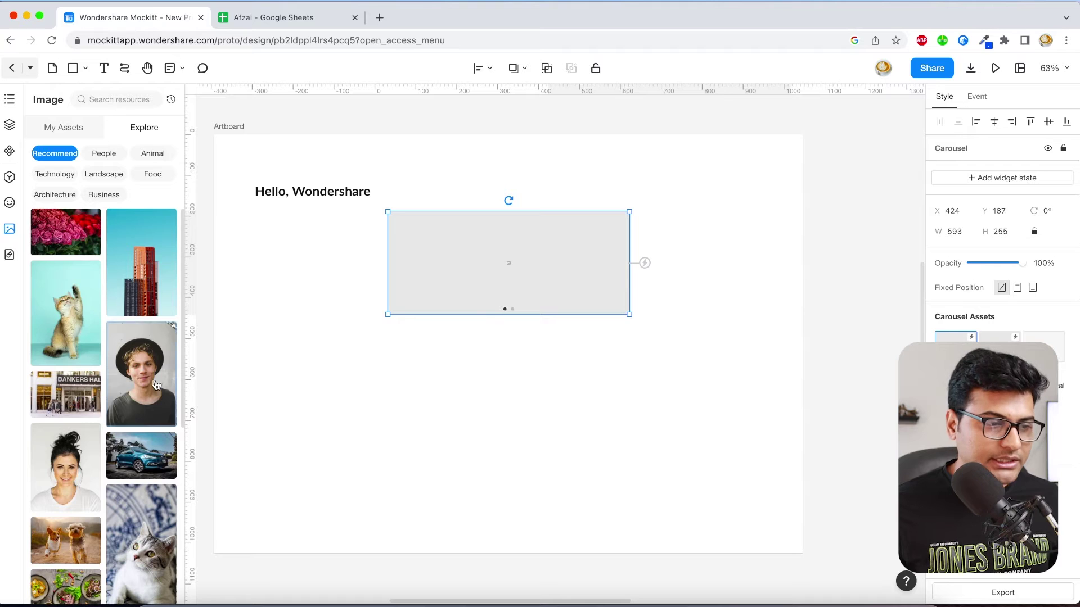
pyautogui.scroll(-1, 139, 430)
pyautogui.click(138, 430)
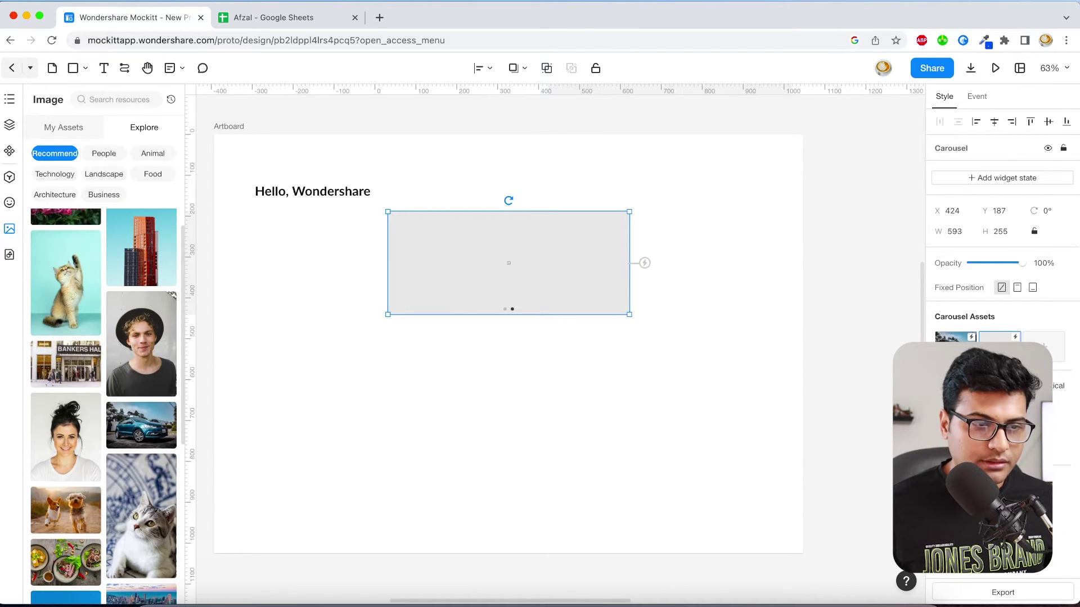
pyautogui.scroll(-4, 156, 453)
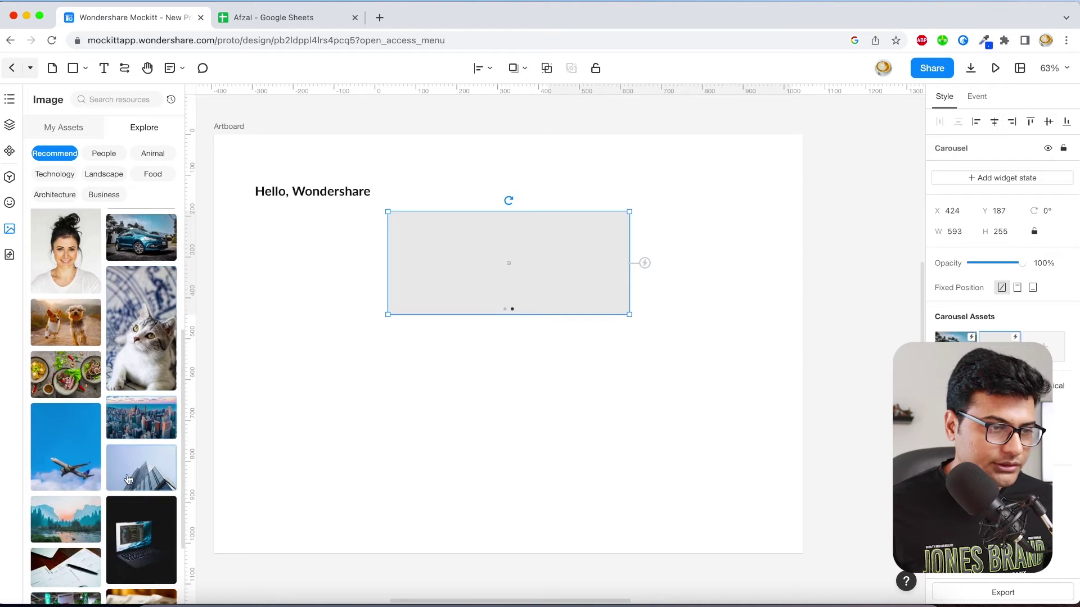
pyautogui.click(144, 423)
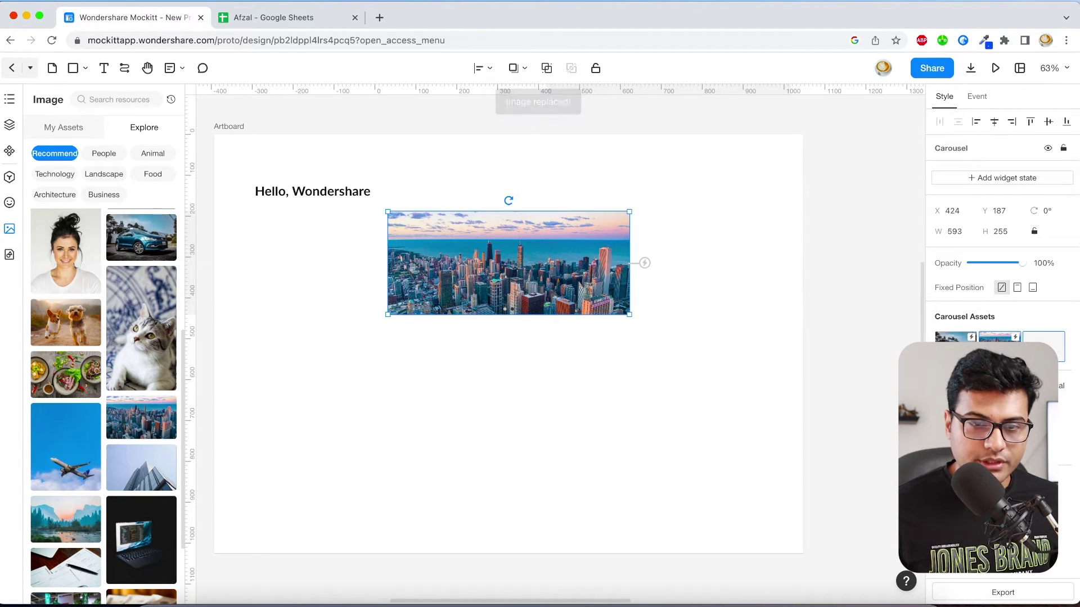
pyautogui.scroll(-2, 152, 431)
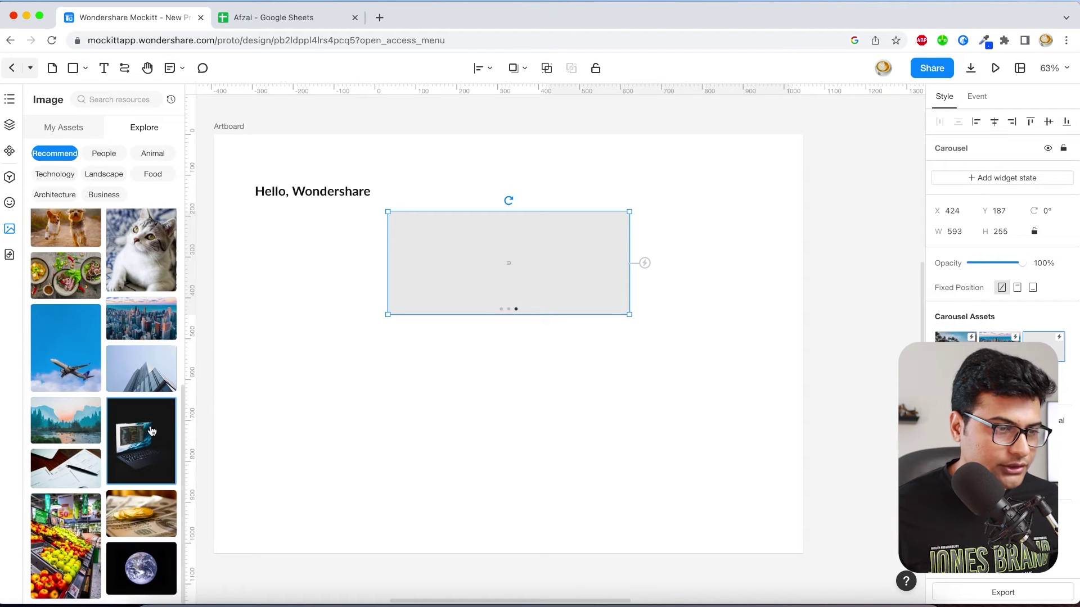
pyautogui.click(94, 434)
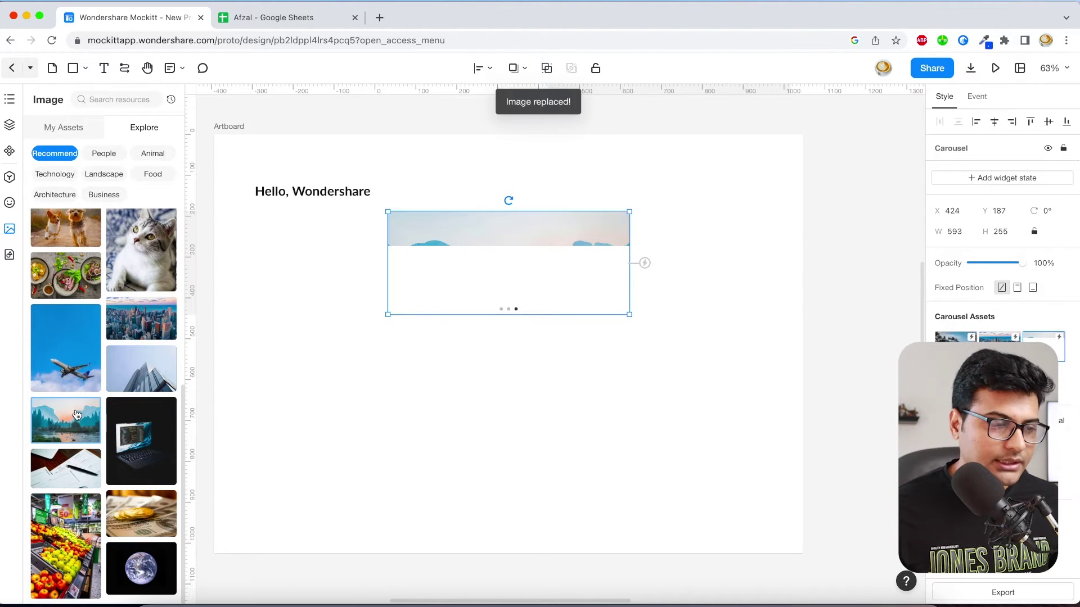
pyautogui.click(574, 414)
pyautogui.click(588, 304)
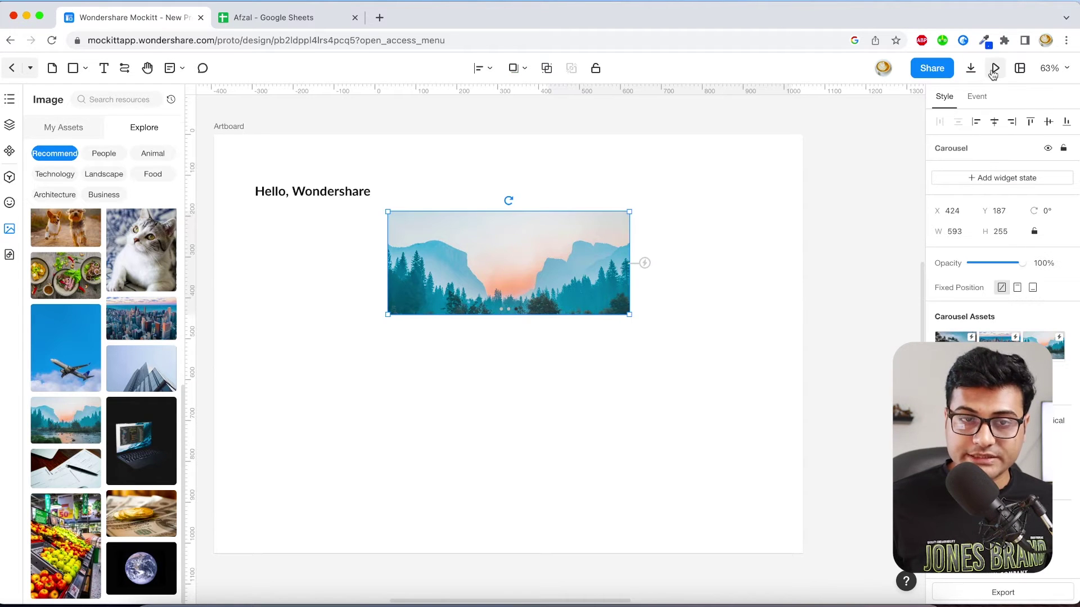
pyautogui.click(993, 69)
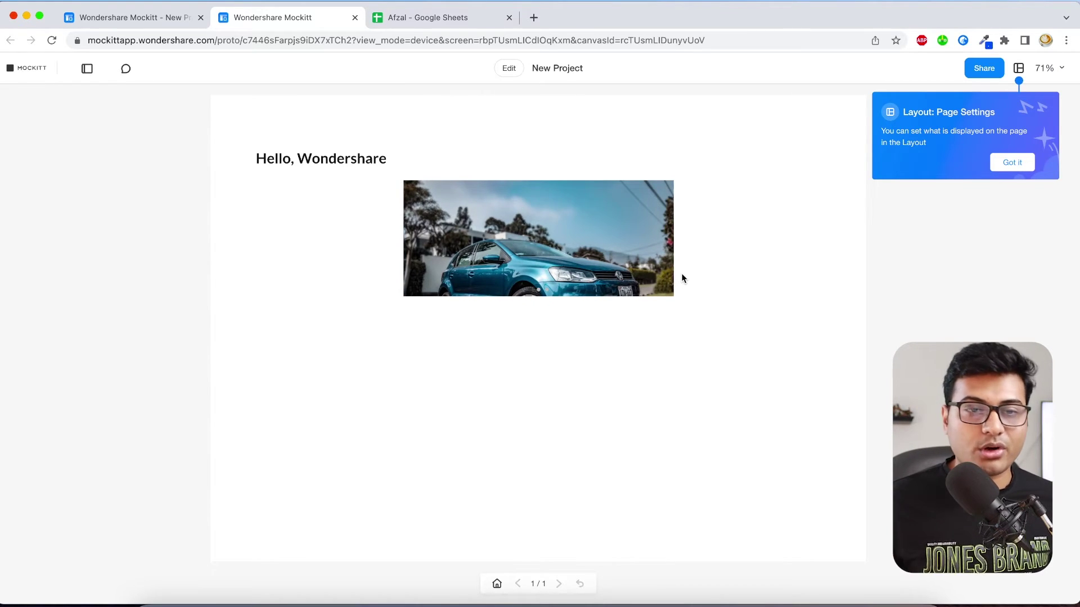
pyautogui.click(1012, 163)
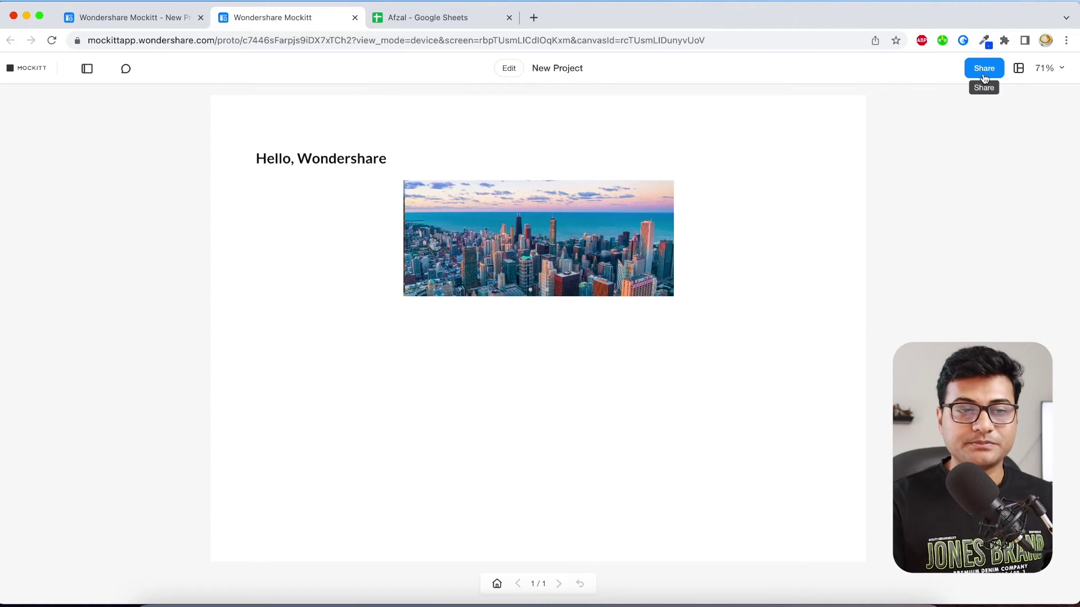
pyautogui.press('super+w')
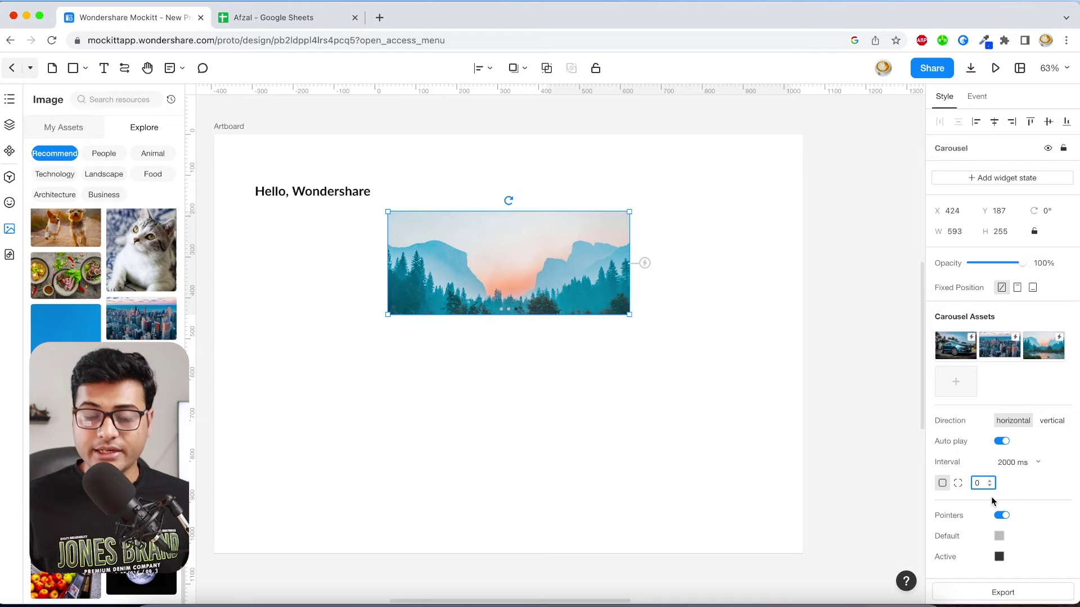
# Set the carousel's corner radius to 32
pyautogui.press('BackSpace')
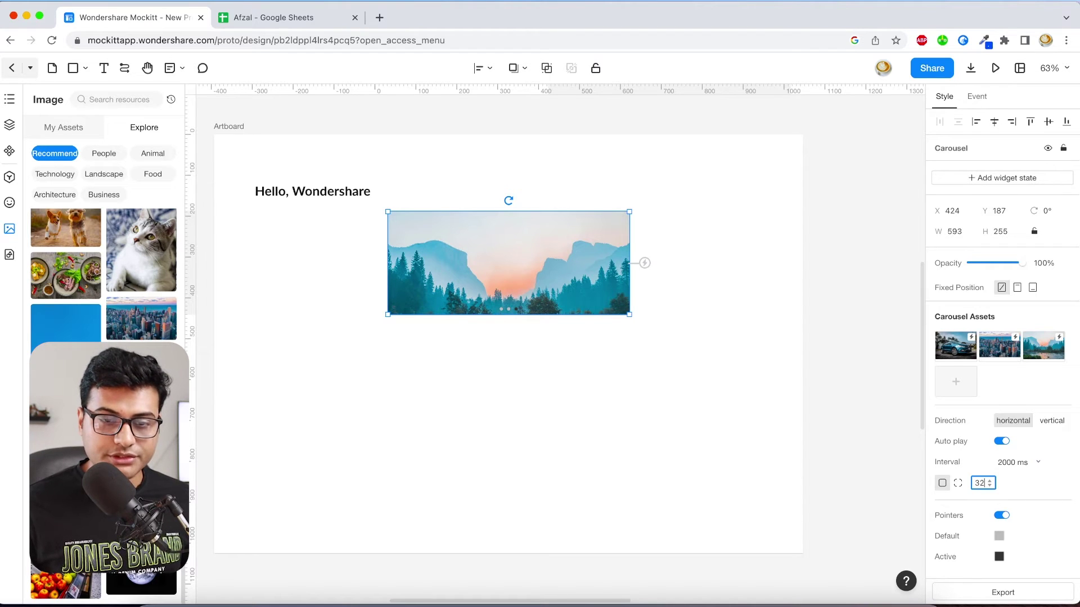
pyautogui.press('Return')
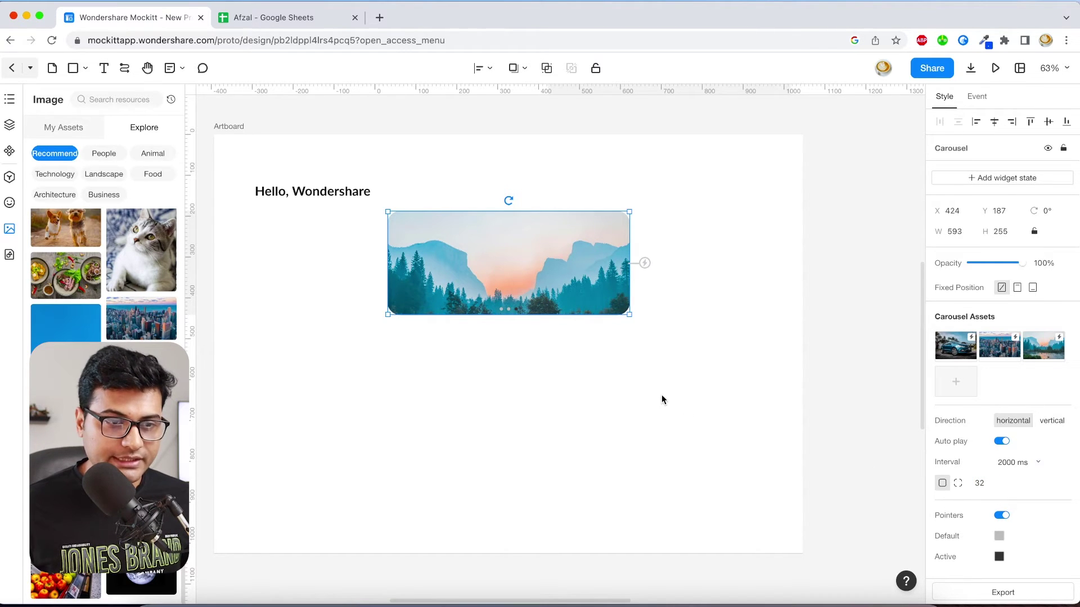
pyautogui.click(662, 396)
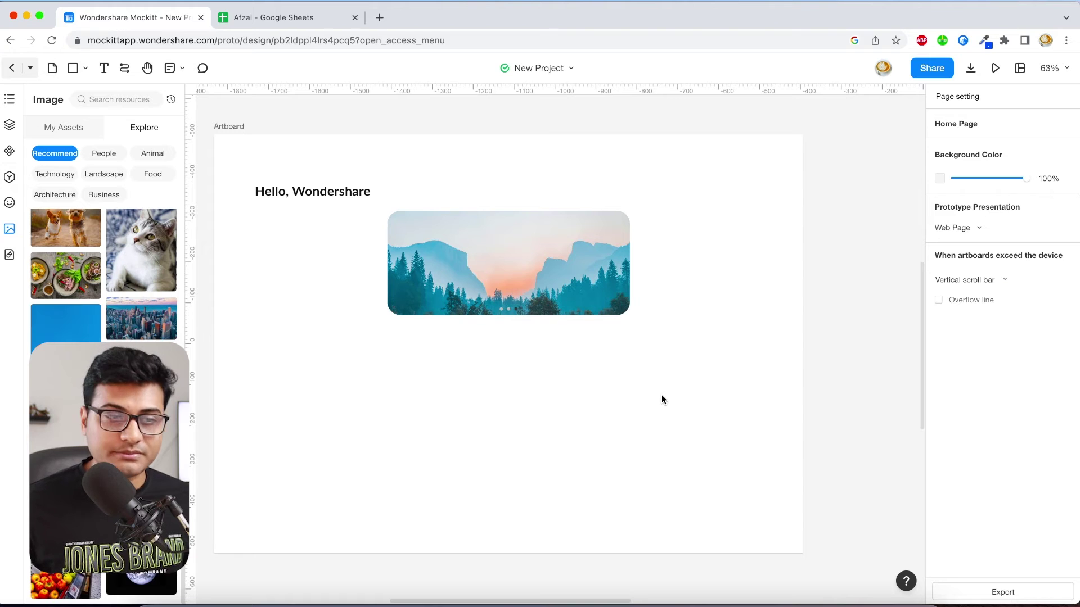
pyautogui.click(589, 310)
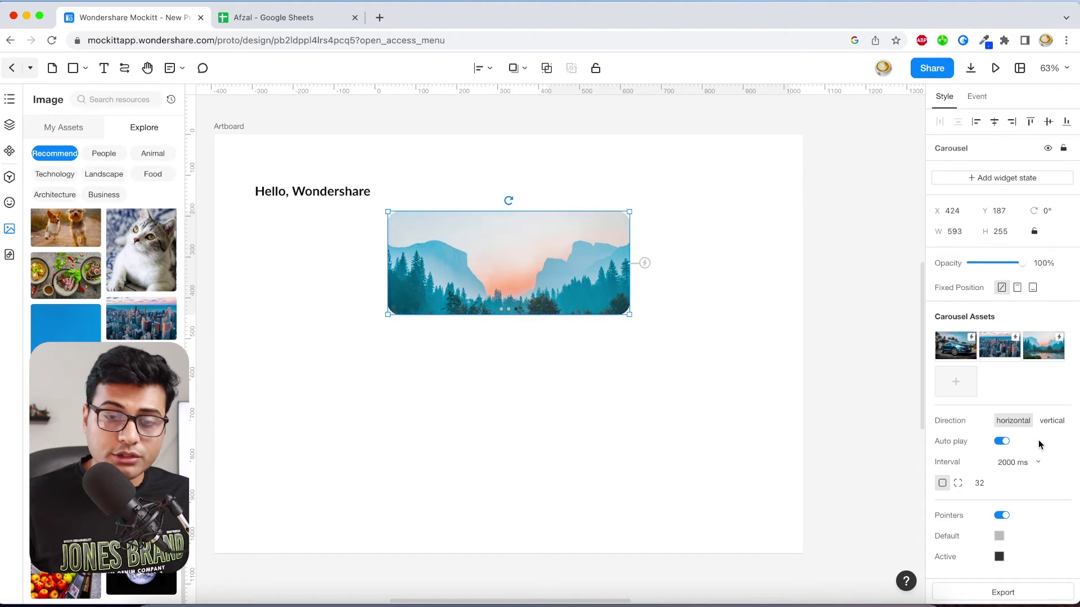
# Keep the 2000 ms slide interval and add an image placeholder to the artboard
pyautogui.click(1027, 467)
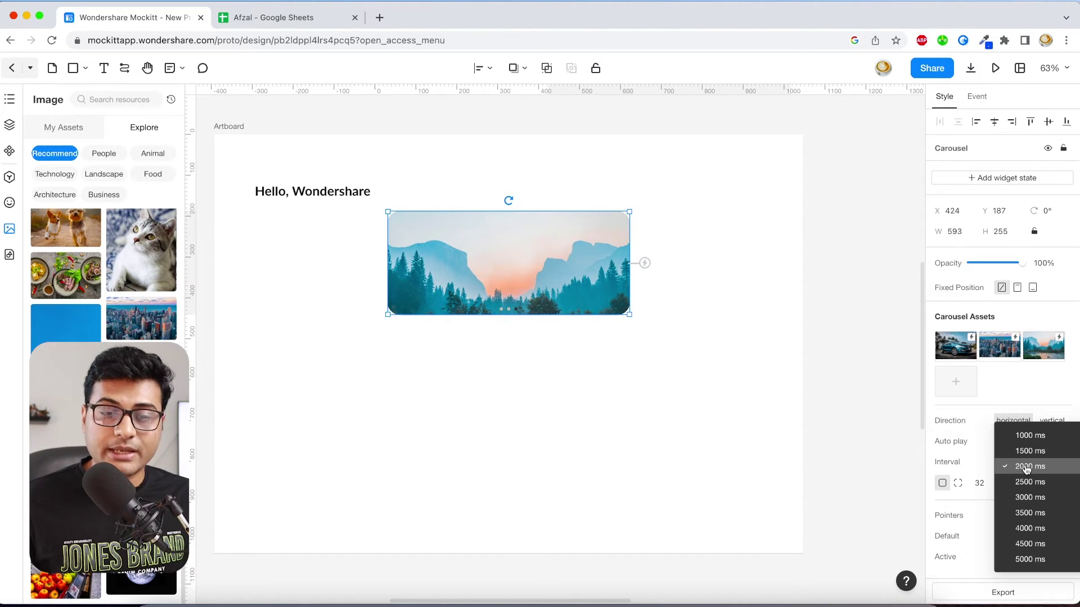
pyautogui.click(976, 457)
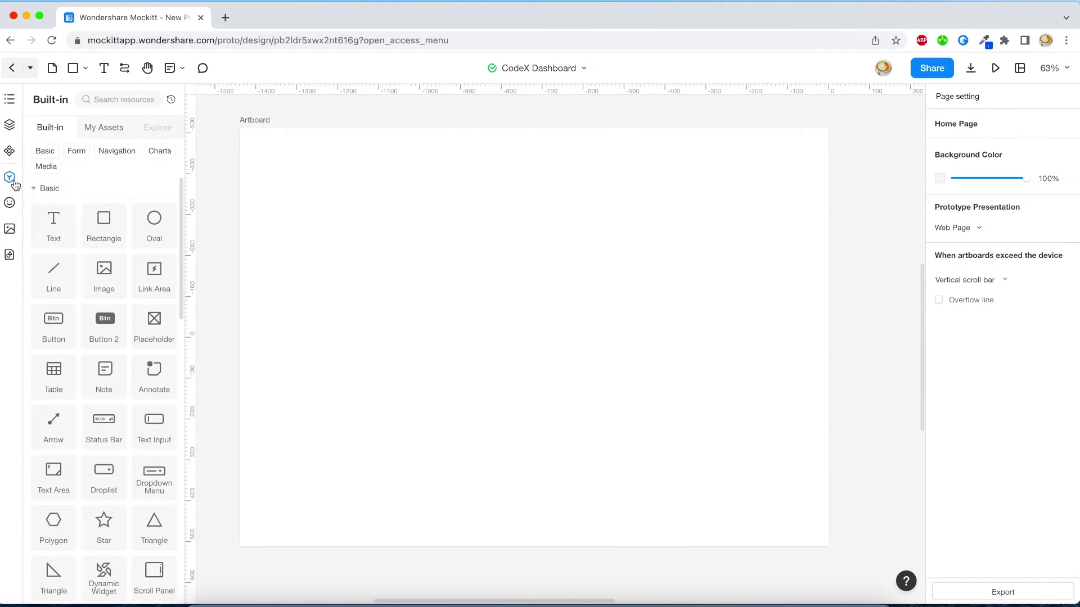
pyautogui.moveTo(104, 275); pyautogui.dragTo(370, 194)
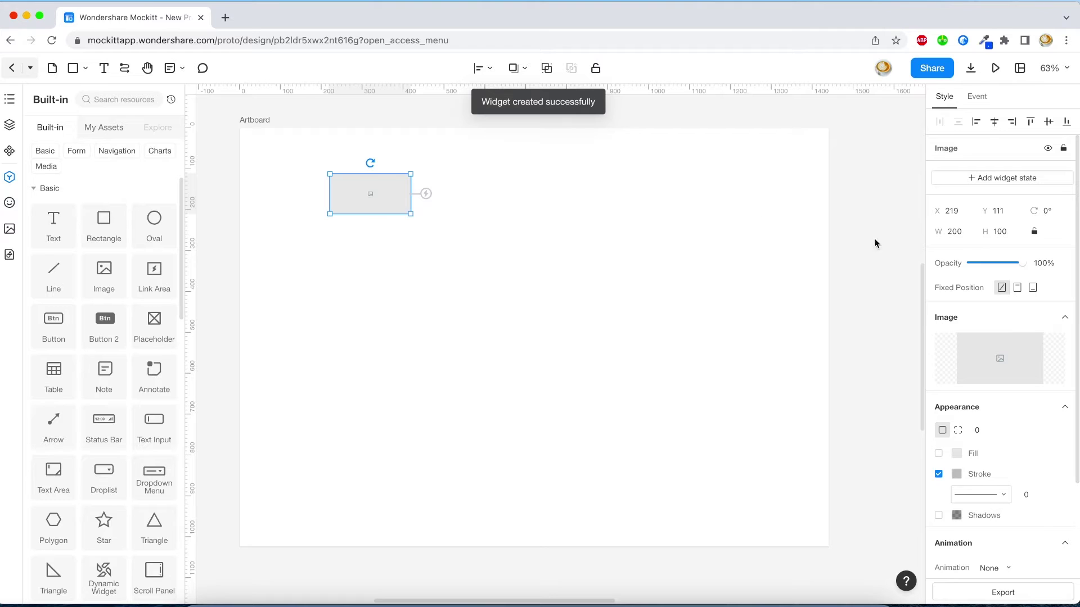
# Turn the image into a circular 100 × 100 avatar with the man-in-hat photo and radius 50
pyautogui.click(953, 231)
pyautogui.write('100')
pyautogui.press('Return')
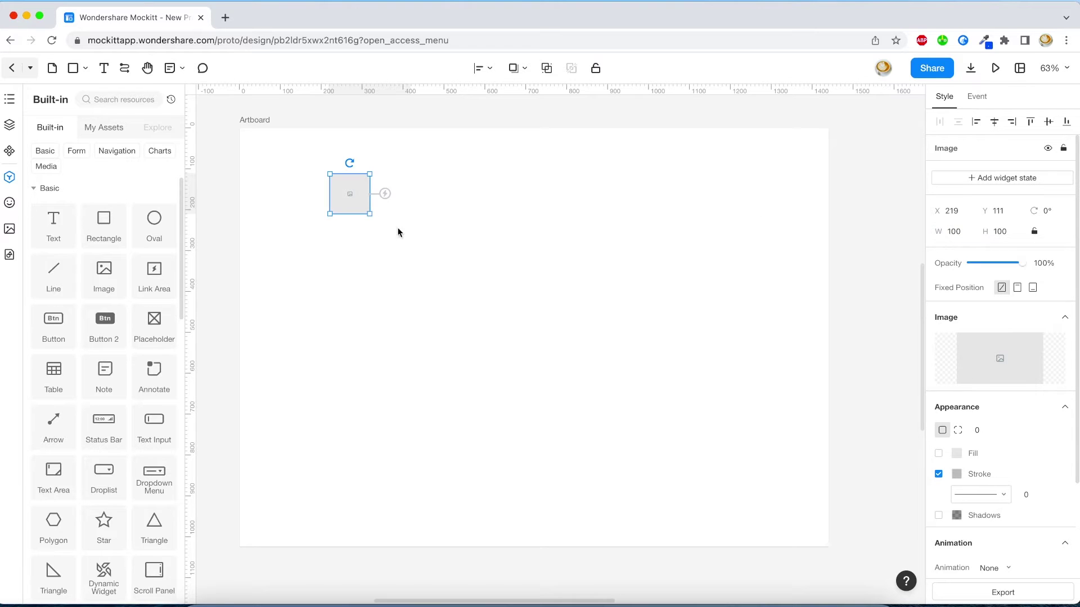
pyautogui.click(9, 228)
pyautogui.click(141, 374)
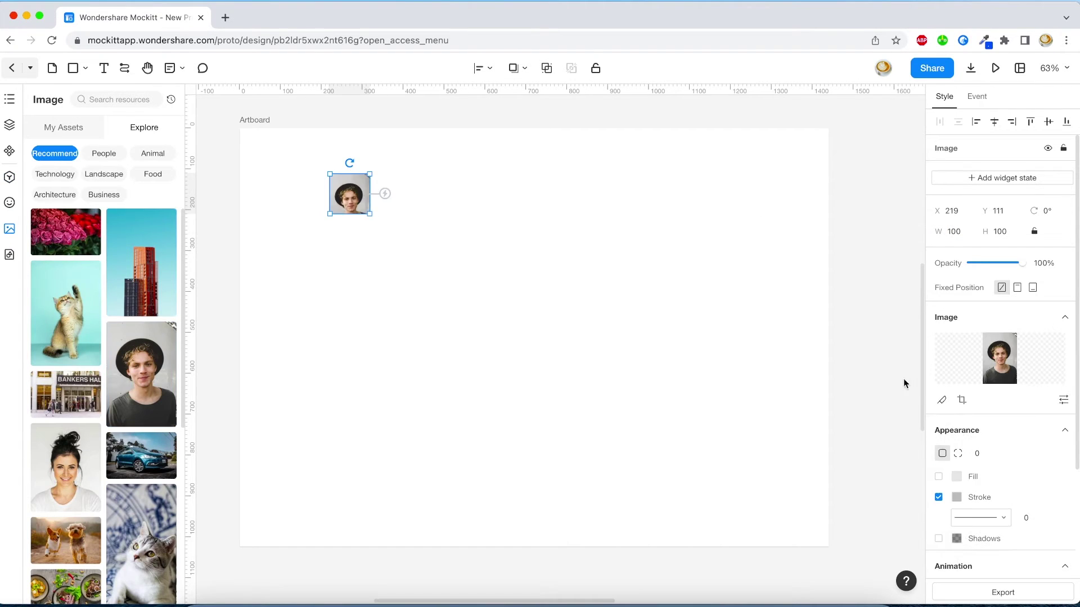
pyautogui.write('50')
pyautogui.press('Return')
pyautogui.click(601, 328)
# Add a size-36 greeting text starting 'Hi' beside the avatar
pyautogui.press('t')
pyautogui.click(371, 175)
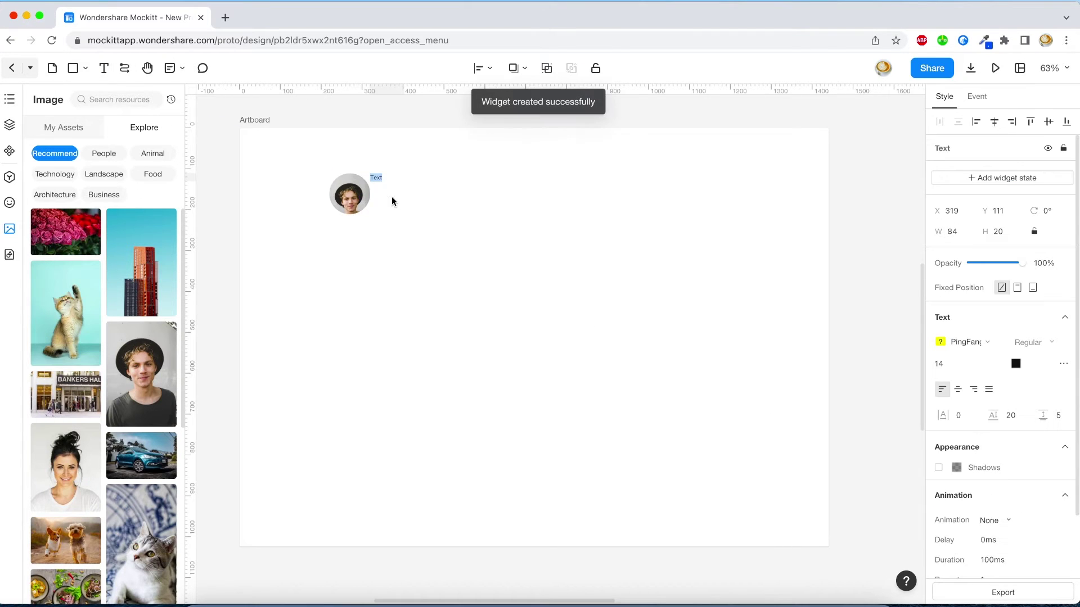
pyautogui.click(977, 373)
pyautogui.click(970, 415)
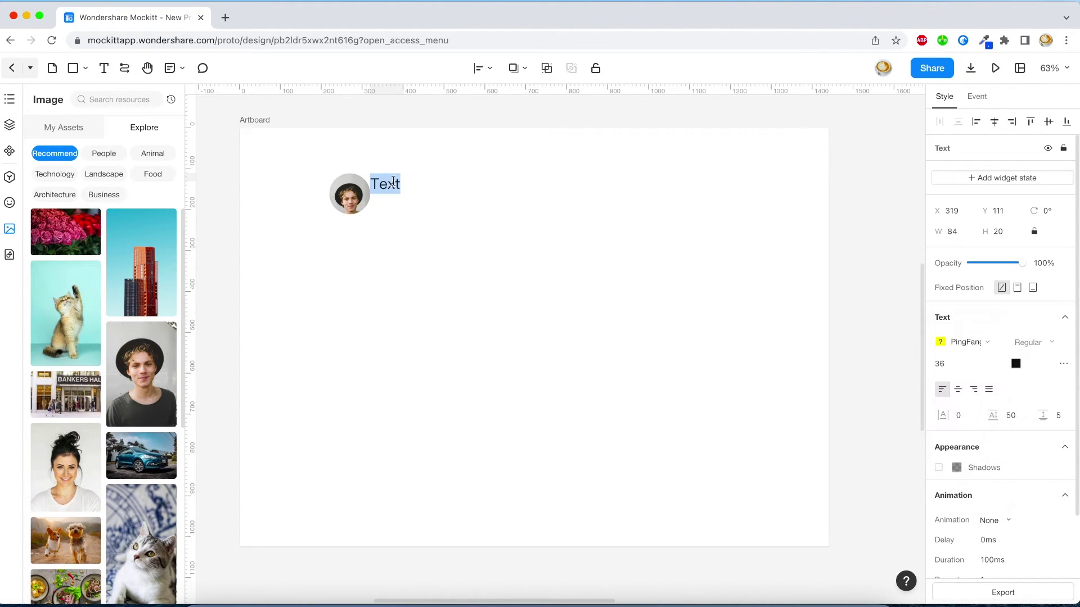
pyautogui.write('Hello,')
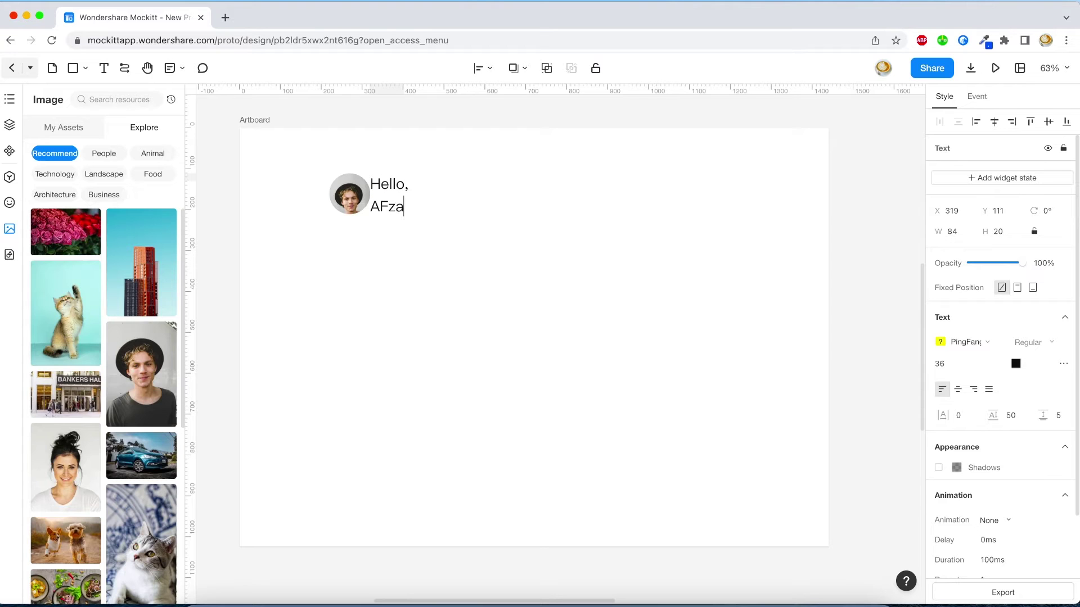
pyautogui.write('i')
pyautogui.click(494, 187)
# Set the greeting's font family to Lato
pyautogui.click(397, 195)
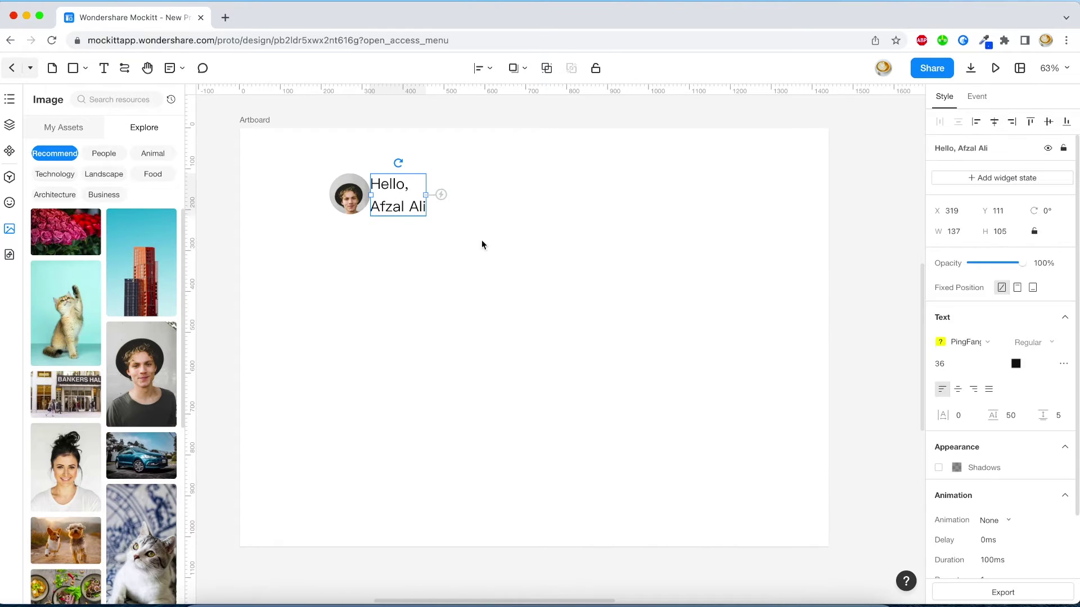
pyautogui.click(985, 346)
pyautogui.click(961, 365)
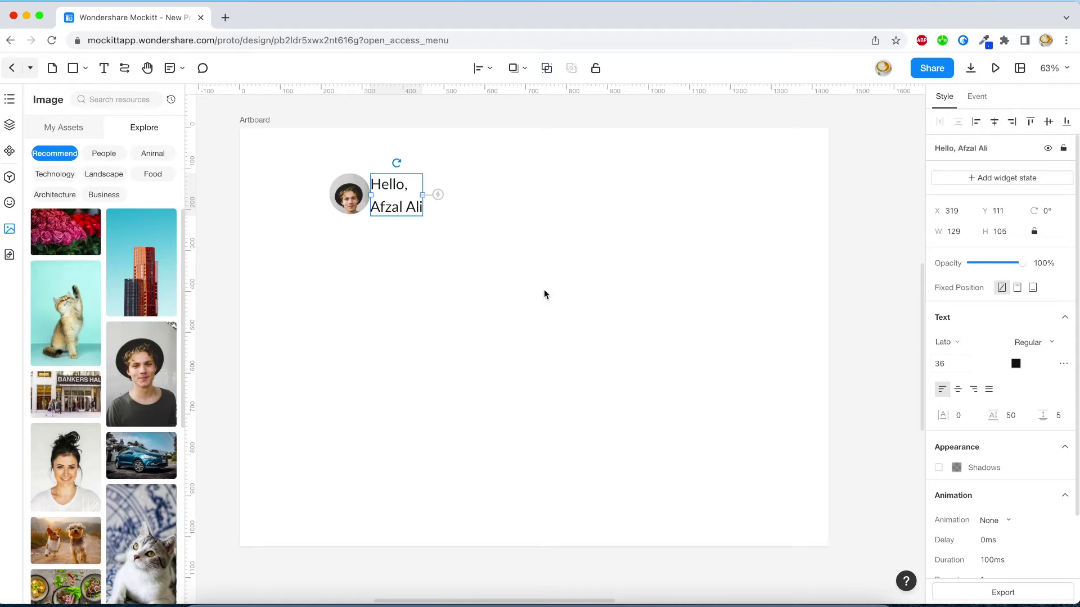
pyautogui.click(772, 345)
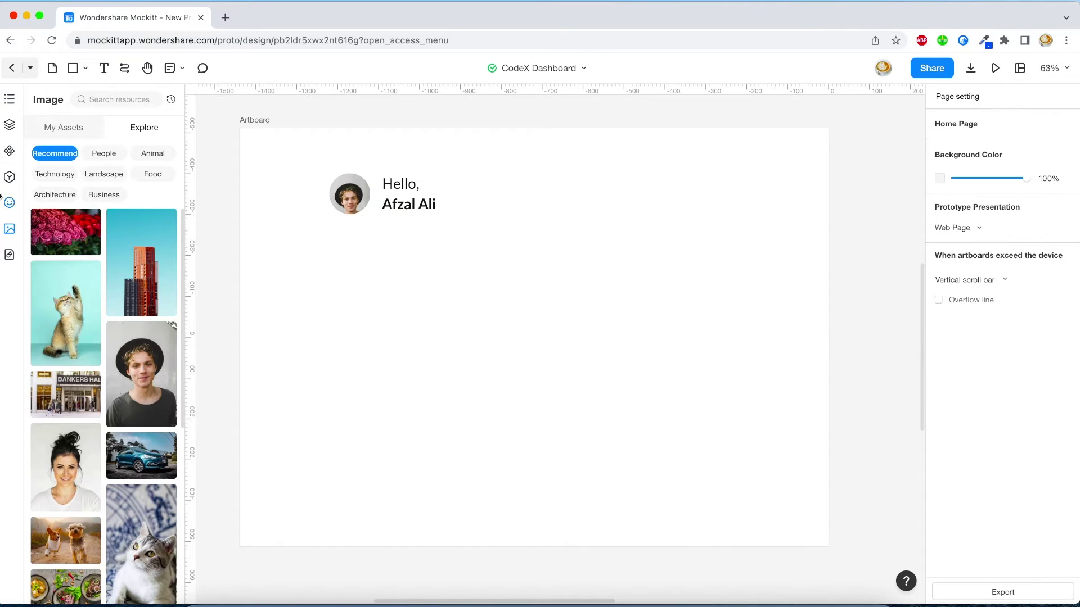
# Search the icon library for 'power' and place the power icon at the artboard's top right
pyautogui.click(9, 203)
pyautogui.click(98, 100)
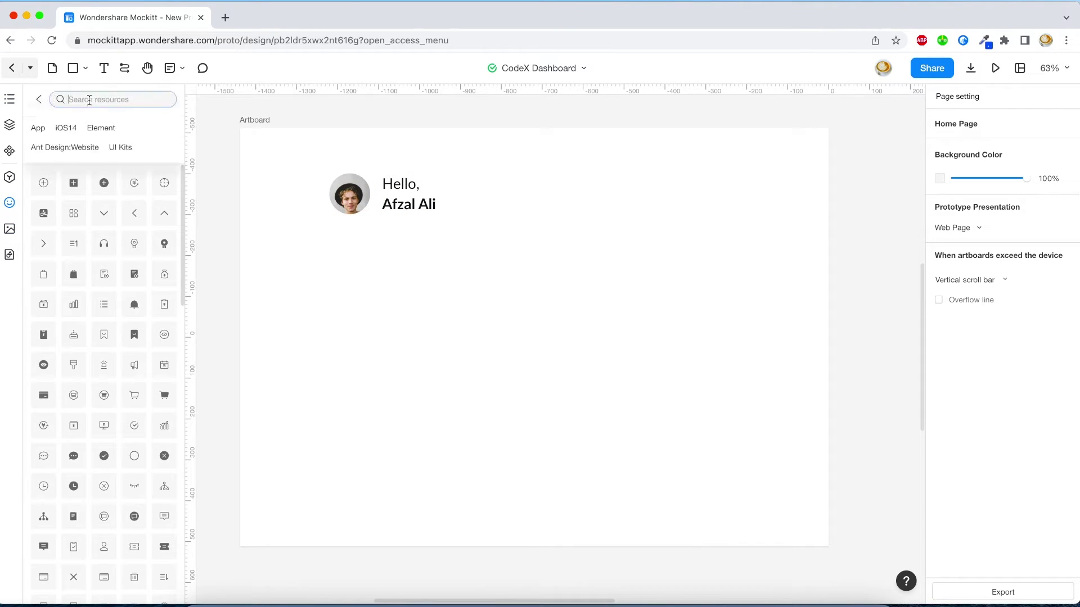
pyautogui.write('power')
pyautogui.press('Return')
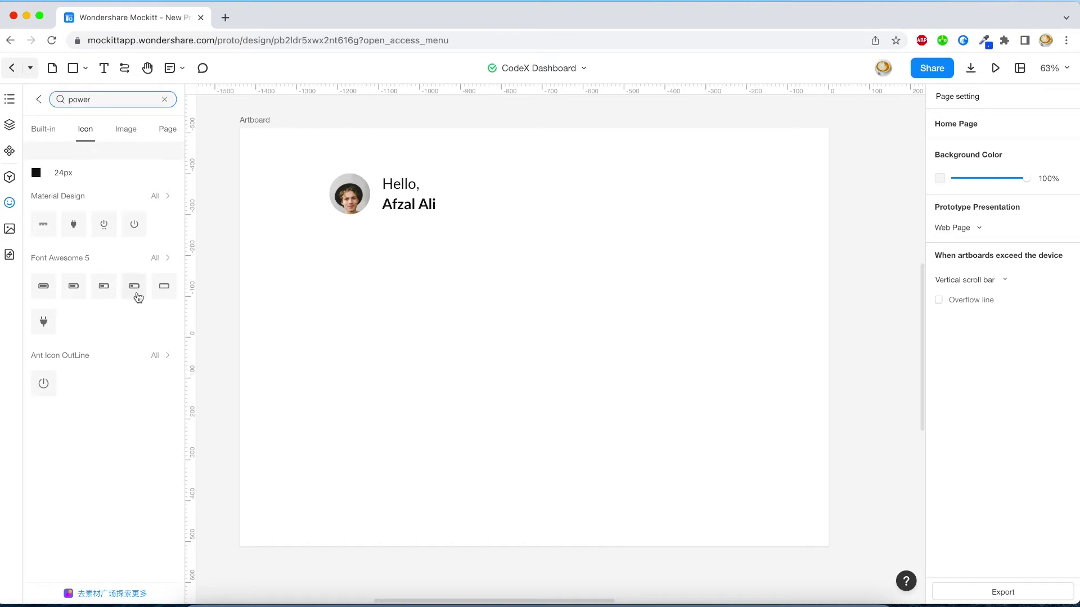
pyautogui.moveTo(43, 383); pyautogui.dragTo(734, 195)
pyautogui.press('Escape')
pyautogui.click(733, 258)
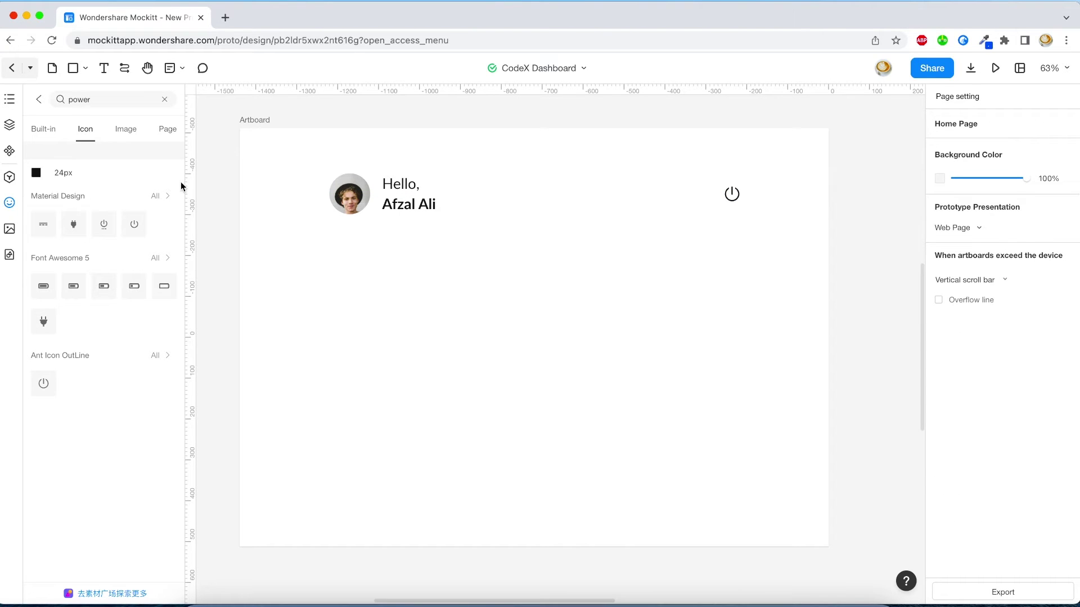
pyautogui.click(9, 178)
pyautogui.scroll(-10, 113, 267)
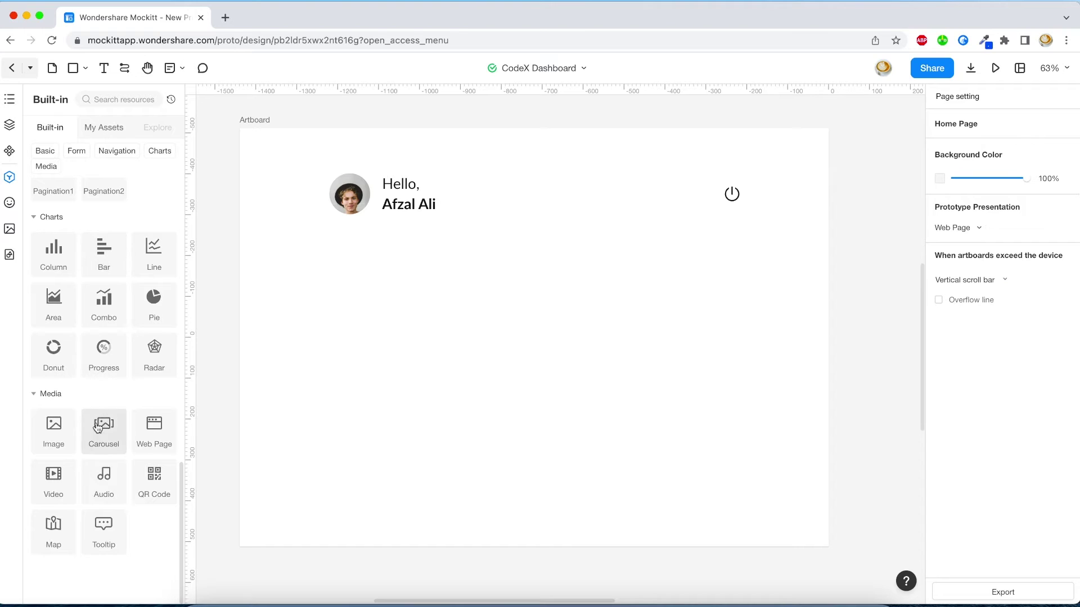
# Place an enlarged carousel below the greeting with the Business laptop photo as its first slide
pyautogui.moveTo(103, 434); pyautogui.dragTo(403, 289)
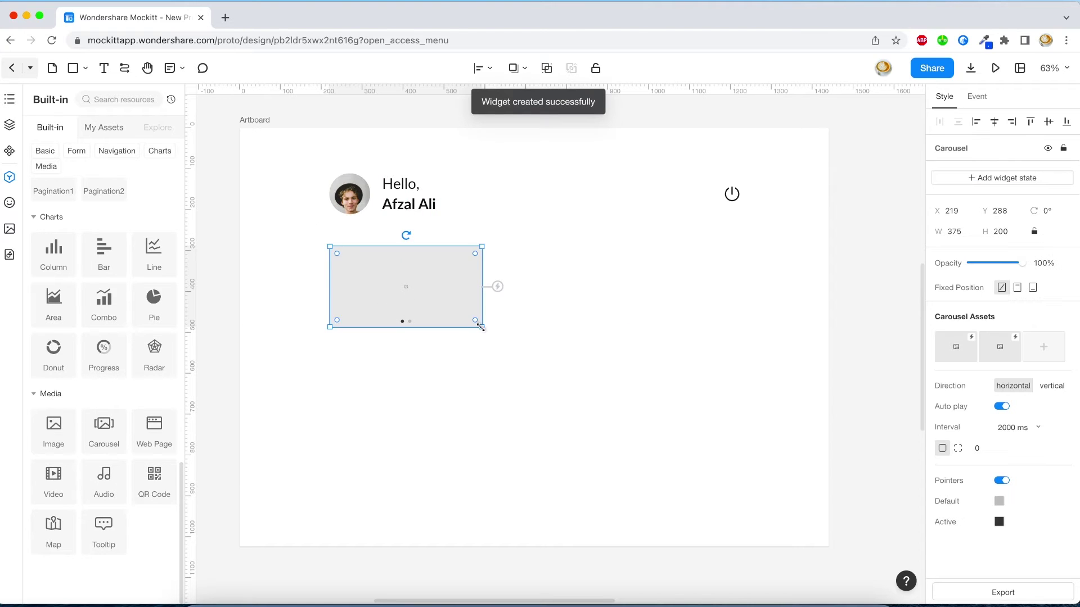
pyautogui.moveTo(482, 328); pyautogui.dragTo(548, 342)
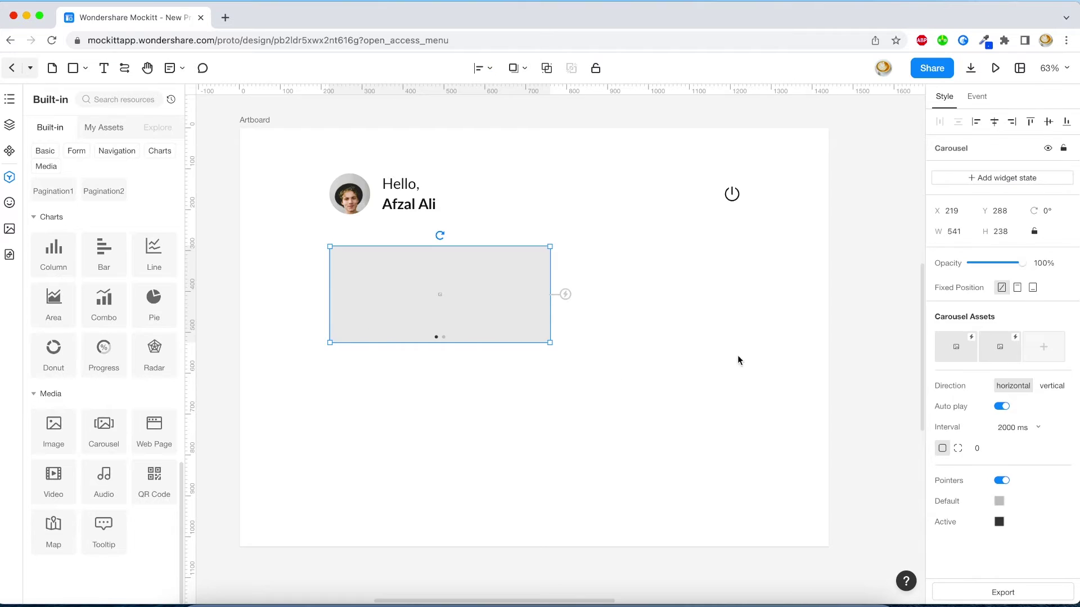
pyautogui.click(951, 346)
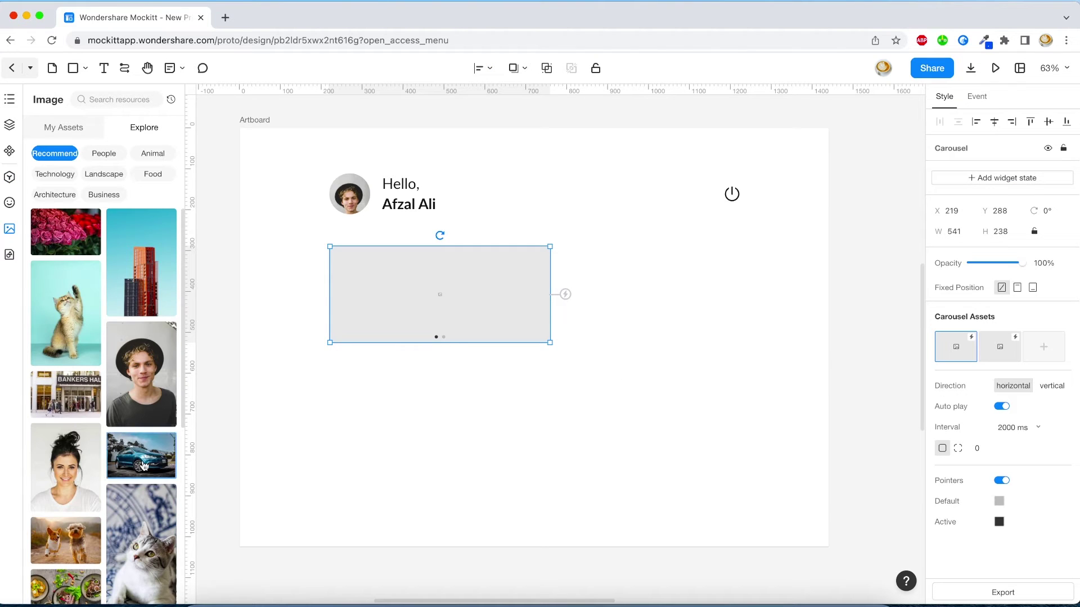
pyautogui.click(103, 195)
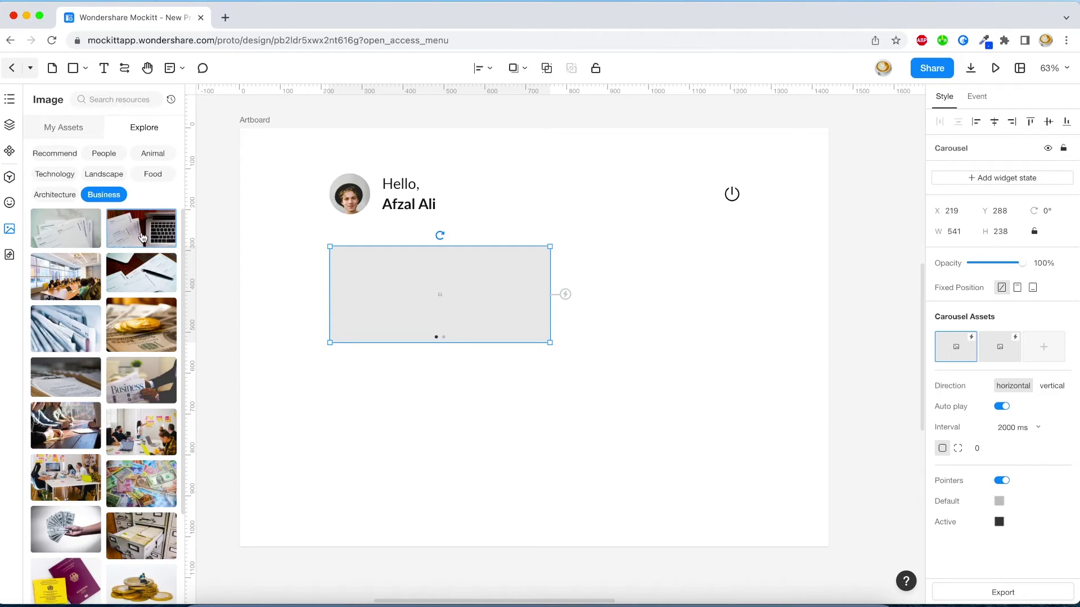
pyautogui.click(142, 237)
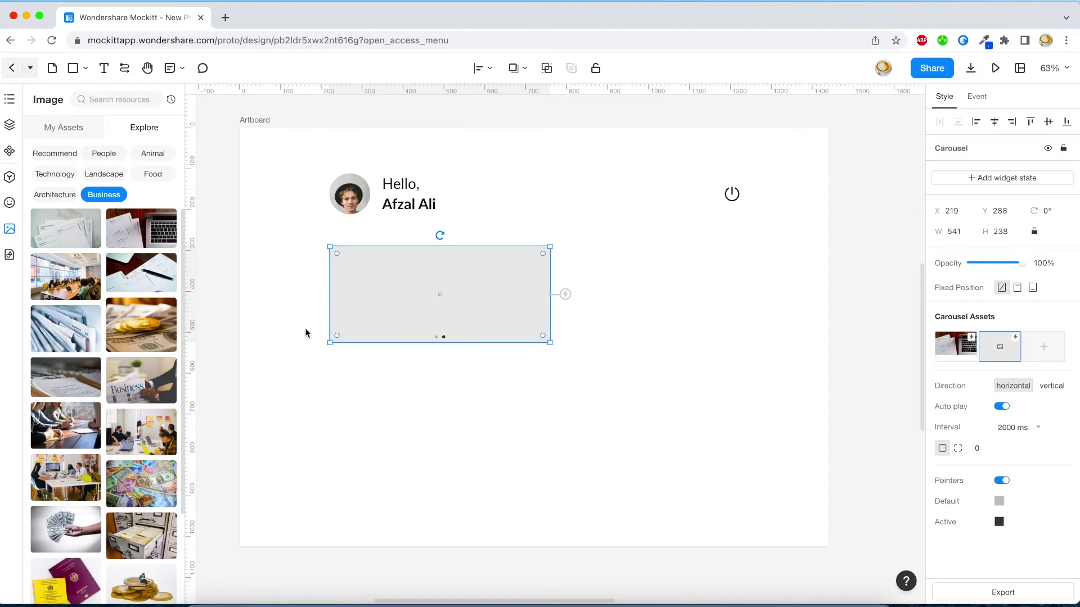
# Fill the second slide with the office meeting photo and round the corners to 36
pyautogui.click(74, 468)
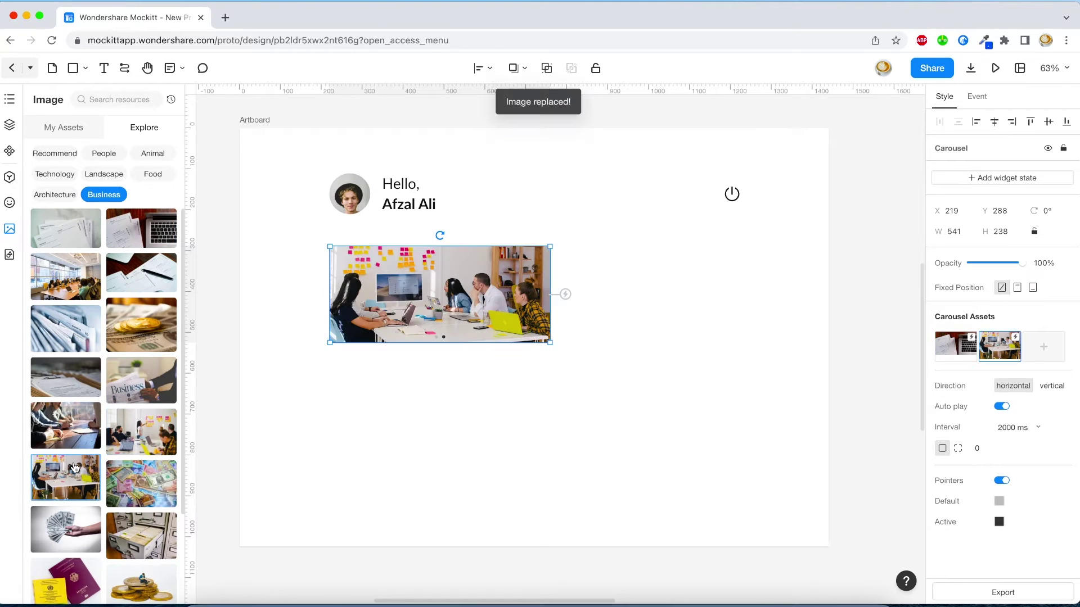
pyautogui.click(958, 352)
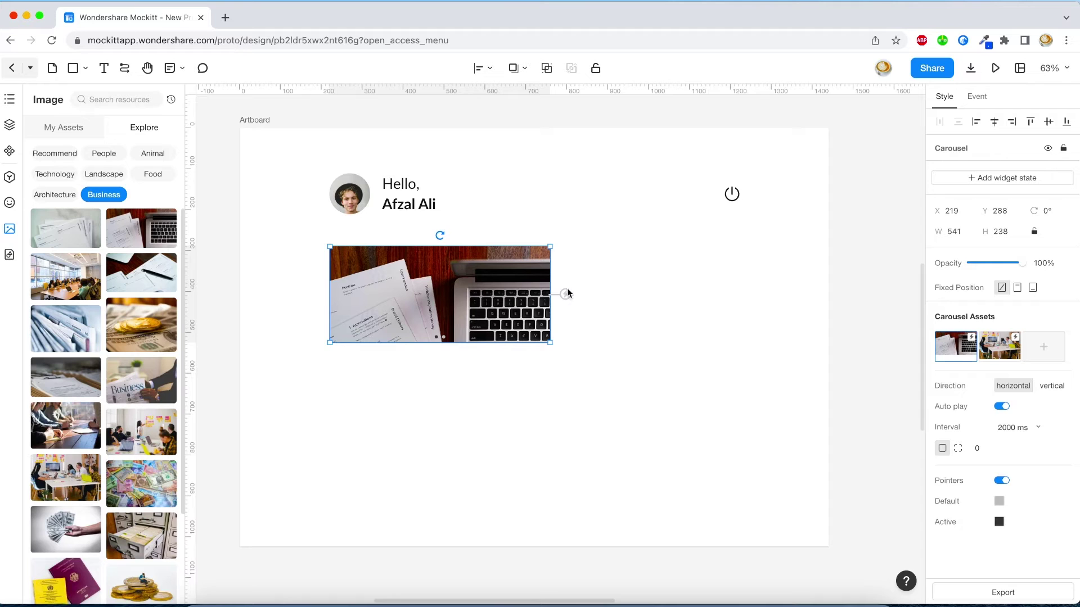
pyautogui.moveTo(336, 254); pyautogui.dragTo(360, 269)
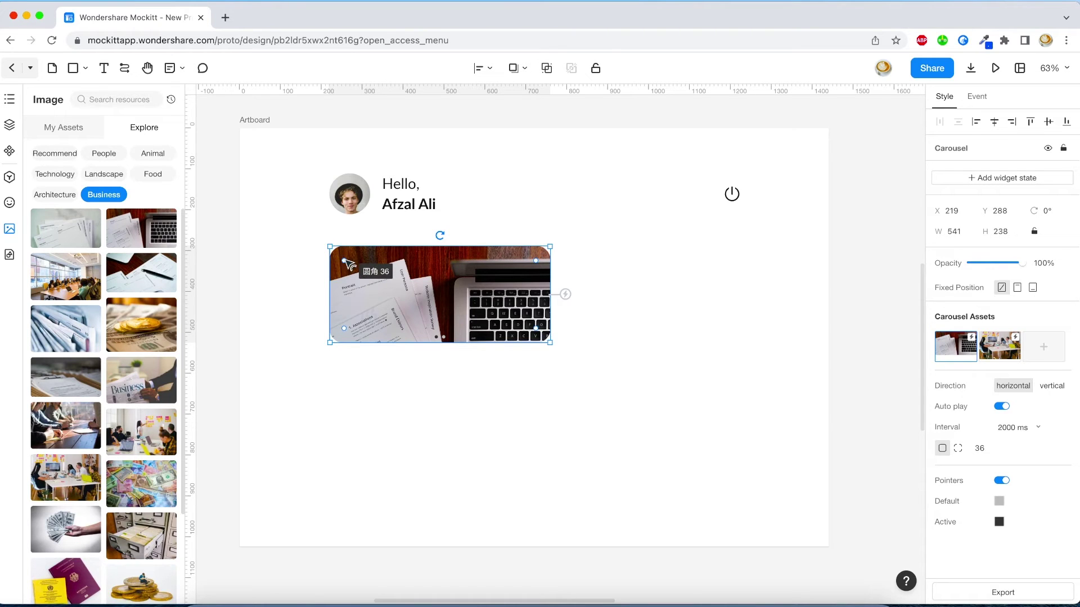
pyautogui.click(432, 445)
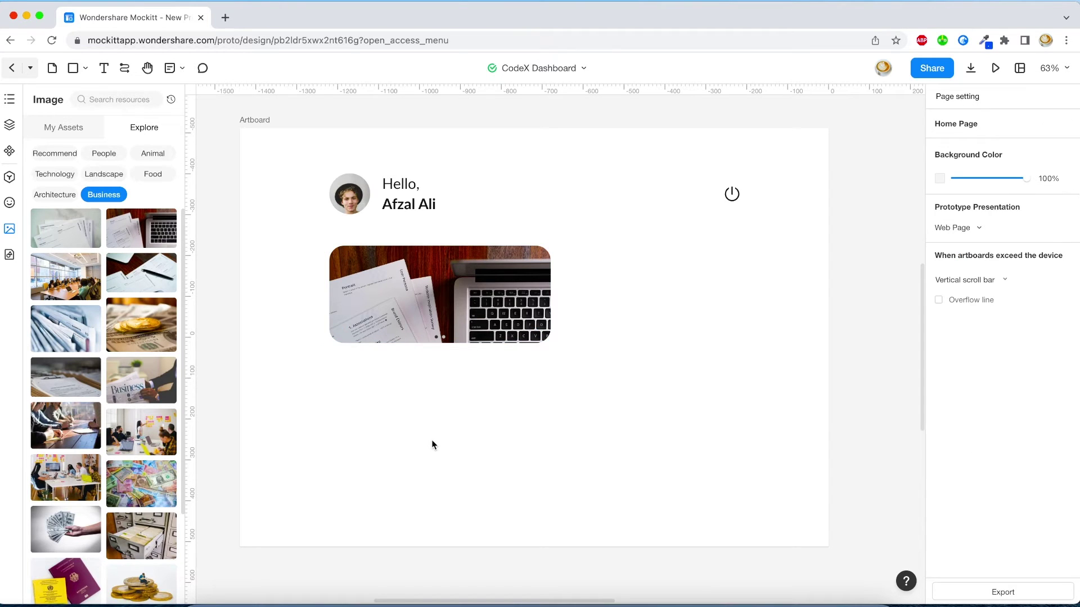
# Add the Design./Develop./Deploy. text at size 72 beside the carousel
pyautogui.click(409, 194)
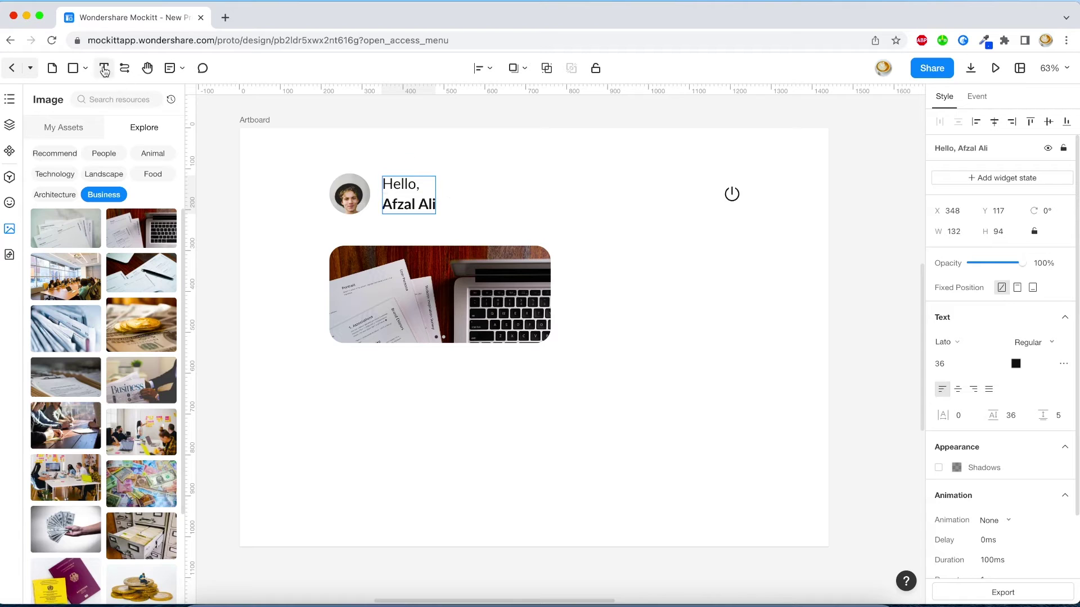
pyautogui.click(104, 68)
pyautogui.click(578, 258)
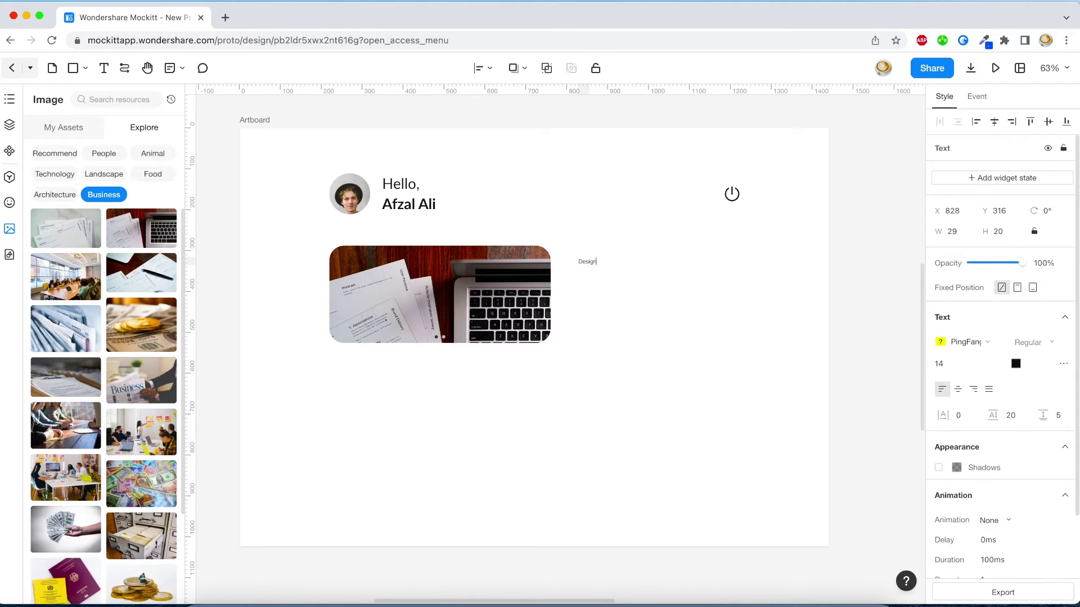
pyautogui.click(645, 347)
pyautogui.click(587, 264)
pyautogui.click(959, 364)
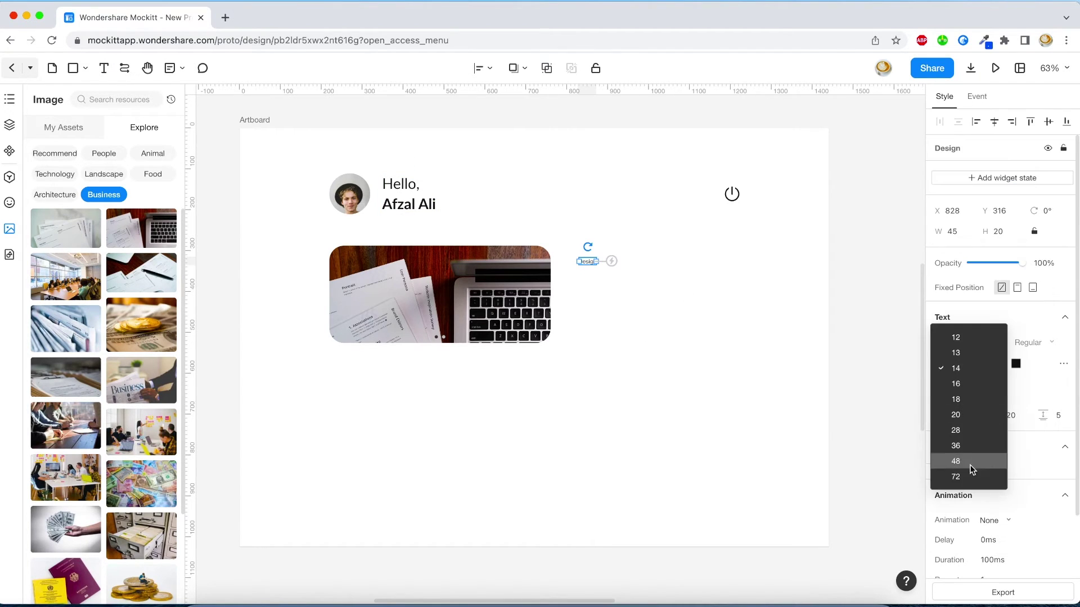
pyautogui.click(969, 471)
pyautogui.click(712, 362)
pyautogui.moveTo(635, 284); pyautogui.dragTo(634, 262)
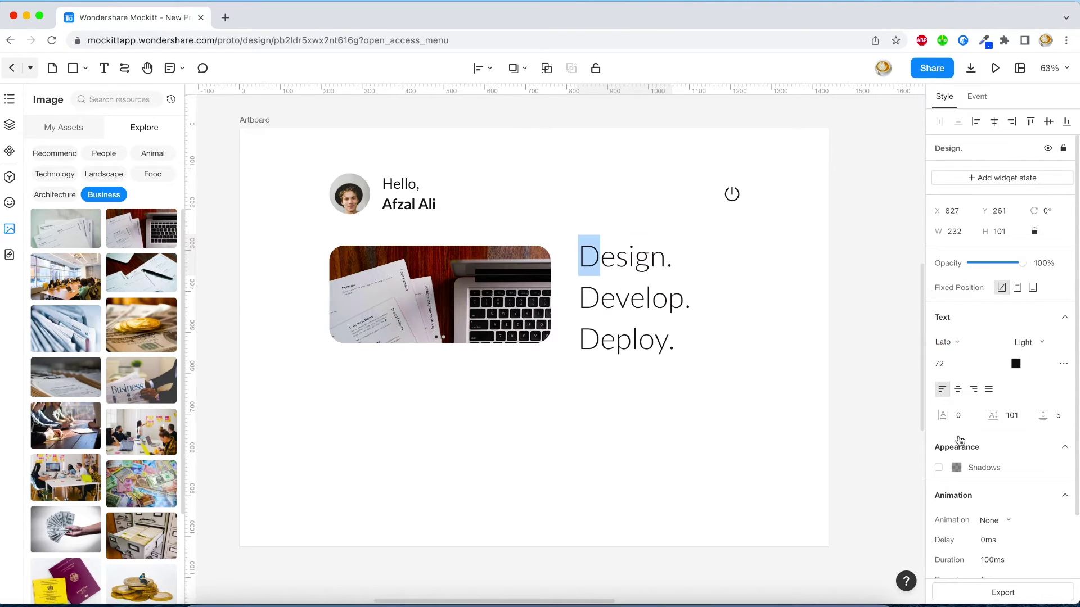
# Make the initial D of Design, Develop and Deploy bold
pyautogui.click(1028, 343)
pyautogui.click(1047, 378)
pyautogui.doubleClick(627, 307)
pyautogui.moveTo(579, 298); pyautogui.dragTo(600, 298)
pyautogui.click(1032, 342)
pyautogui.click(1047, 378)
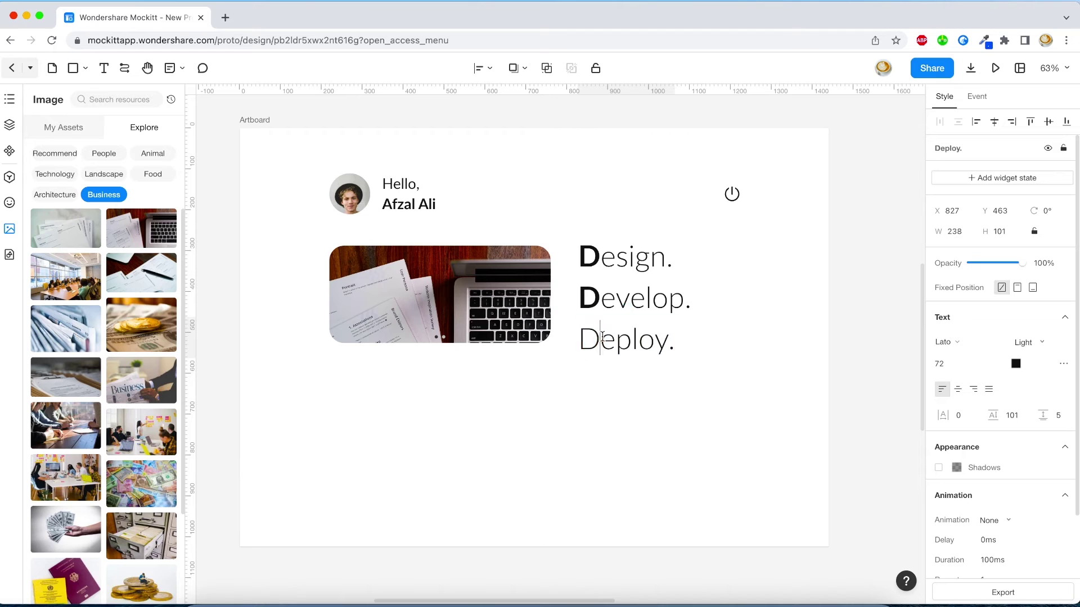
pyautogui.moveTo(579, 339); pyautogui.dragTo(600, 339)
pyautogui.click(1032, 342)
pyautogui.click(1047, 378)
pyautogui.click(731, 337)
# Stack the three slogan lines closer together and nudge them slightly right
pyautogui.moveTo(665, 304); pyautogui.dragTo(665, 292)
pyautogui.moveTo(672, 346); pyautogui.dragTo(676, 321)
pyautogui.moveTo(687, 385); pyautogui.dragTo(574, 236)
pyautogui.moveTo(639, 260); pyautogui.dragTo(647, 266)
pyautogui.click(713, 432)
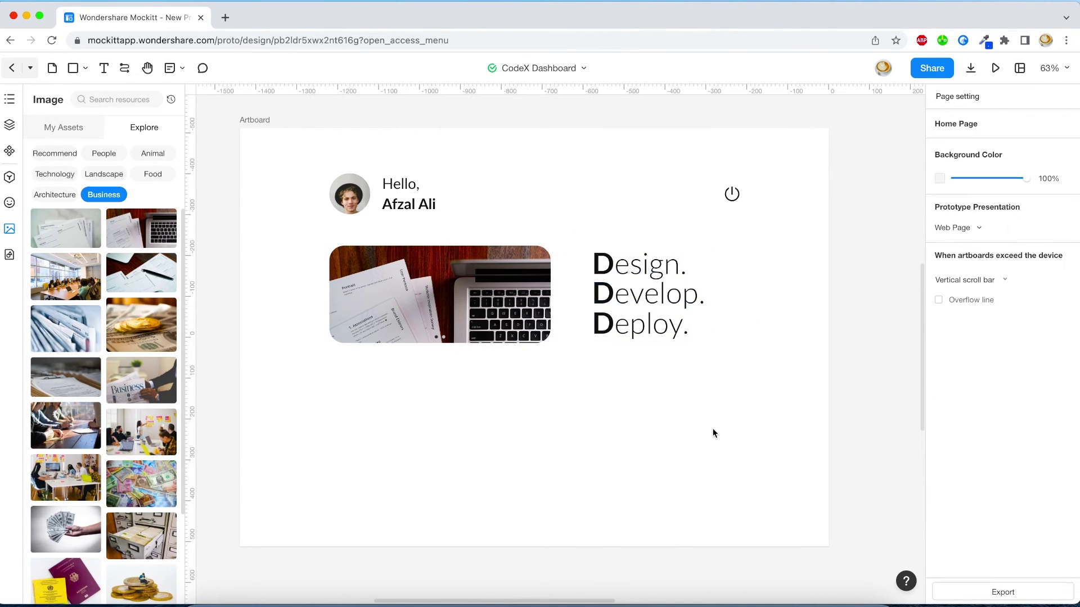
# Draw a horizontal separator line below the carousel and slogan
pyautogui.click(89, 64)
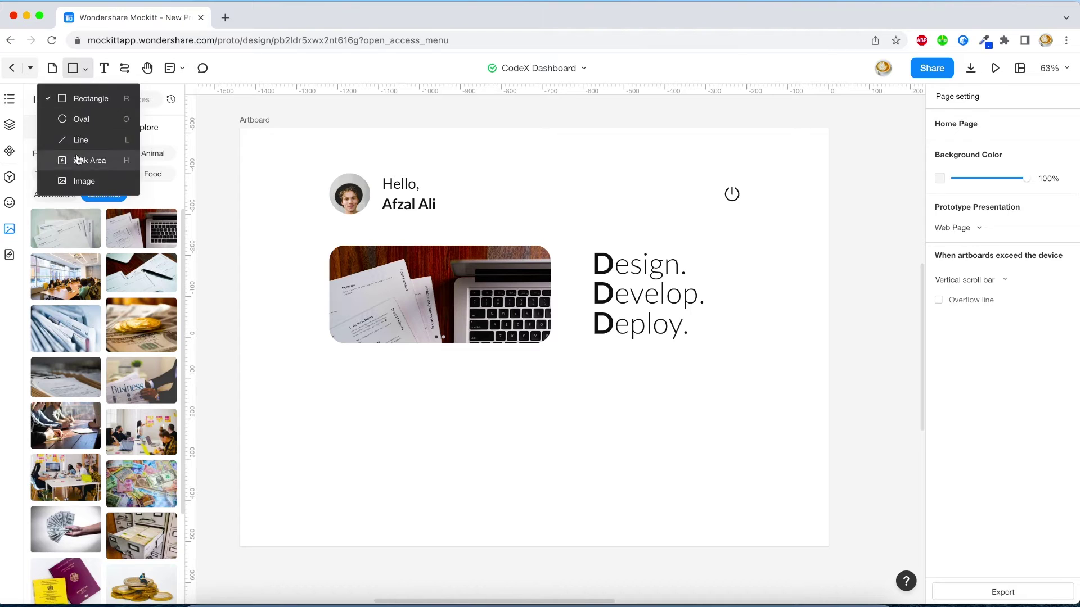
pyautogui.click(82, 137)
pyautogui.moveTo(317, 384); pyautogui.dragTo(751, 377)
pyautogui.click(737, 426)
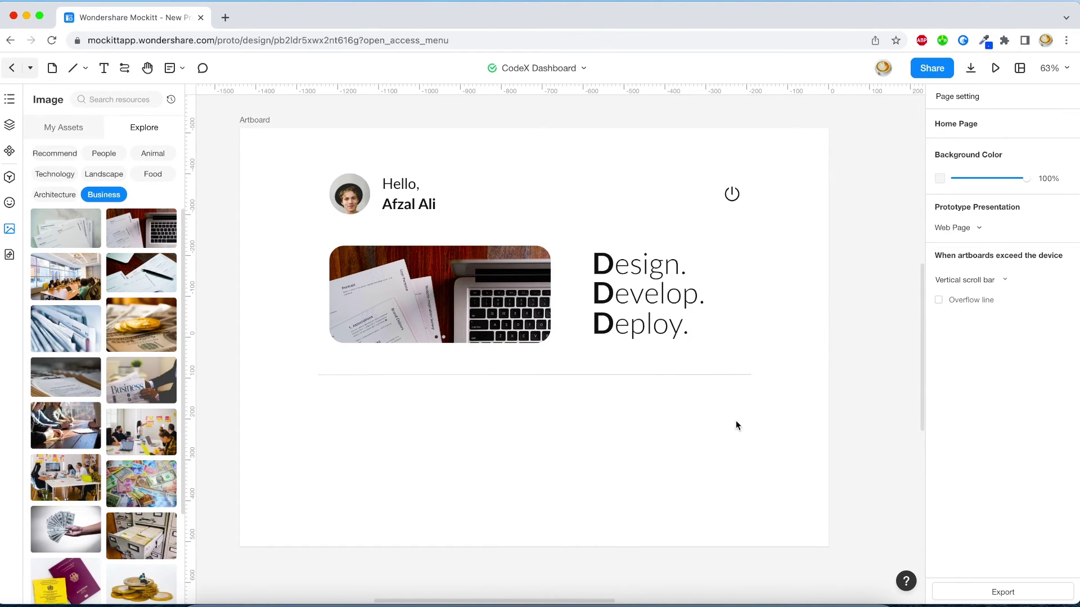
# Colour the slogan and greeting text navy (2C3A59)
pyautogui.click(623, 264)
pyautogui.click(1014, 364)
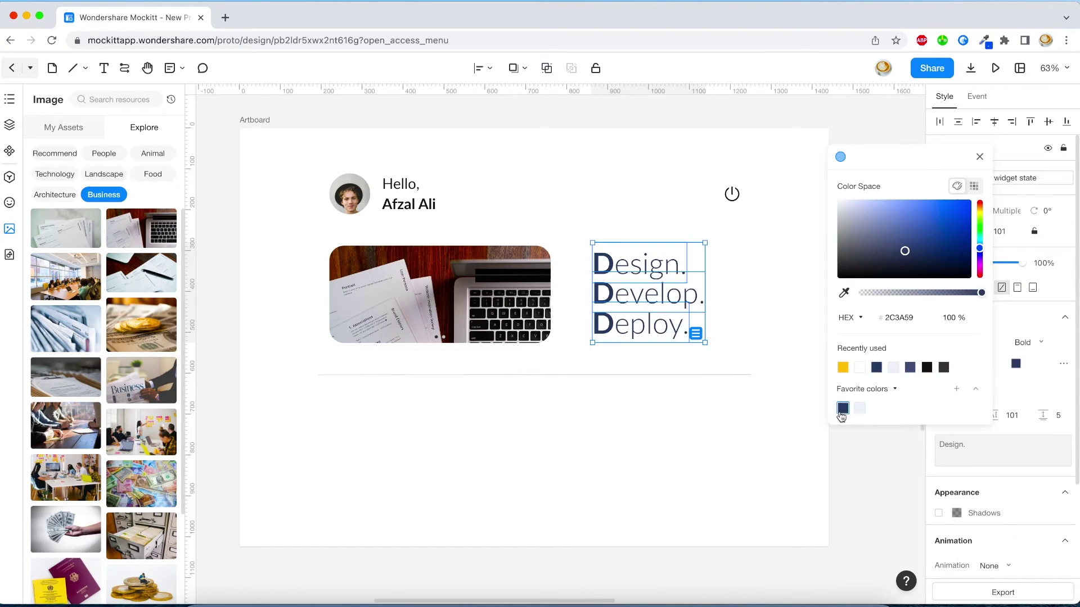
pyautogui.click(840, 417)
pyautogui.press('Tab')
pyautogui.click(1015, 364)
pyautogui.click(841, 416)
pyautogui.click(694, 434)
# Colour the power icon navy to match the text
pyautogui.click(732, 194)
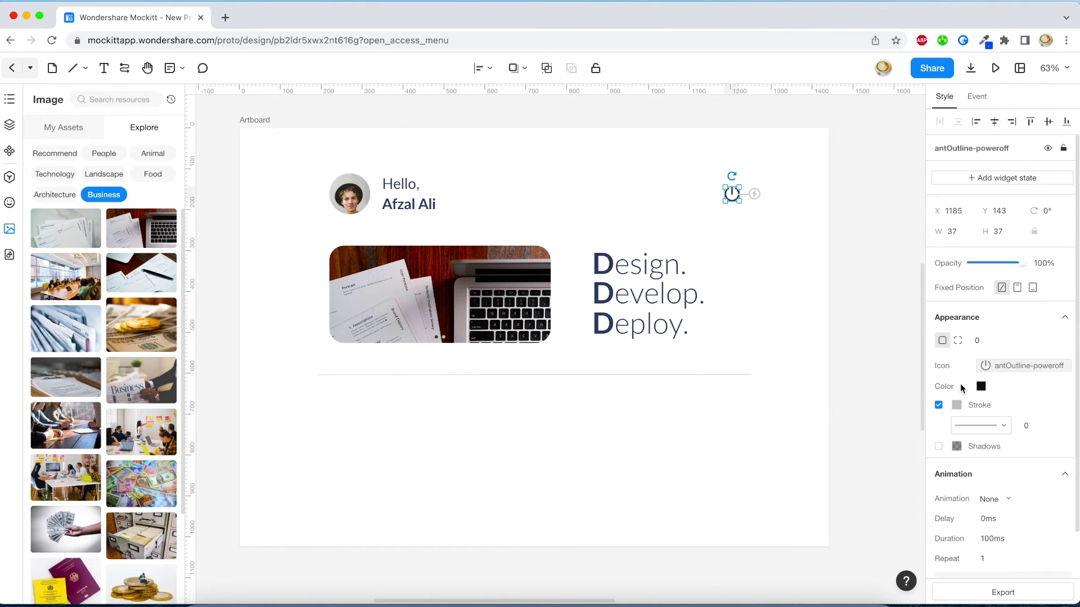
pyautogui.click(981, 386)
pyautogui.click(807, 431)
pyautogui.click(685, 415)
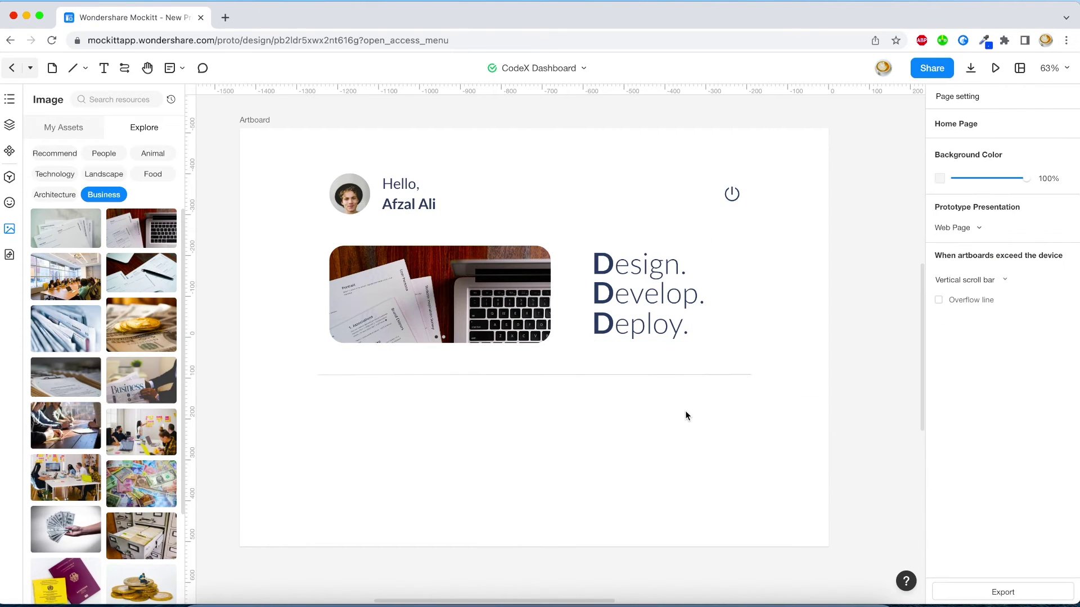
pyautogui.click(9, 177)
# Add a tall rounded card below the divider with a drop shadow and no border
pyautogui.moveTo(105, 230); pyautogui.dragTo(398, 523)
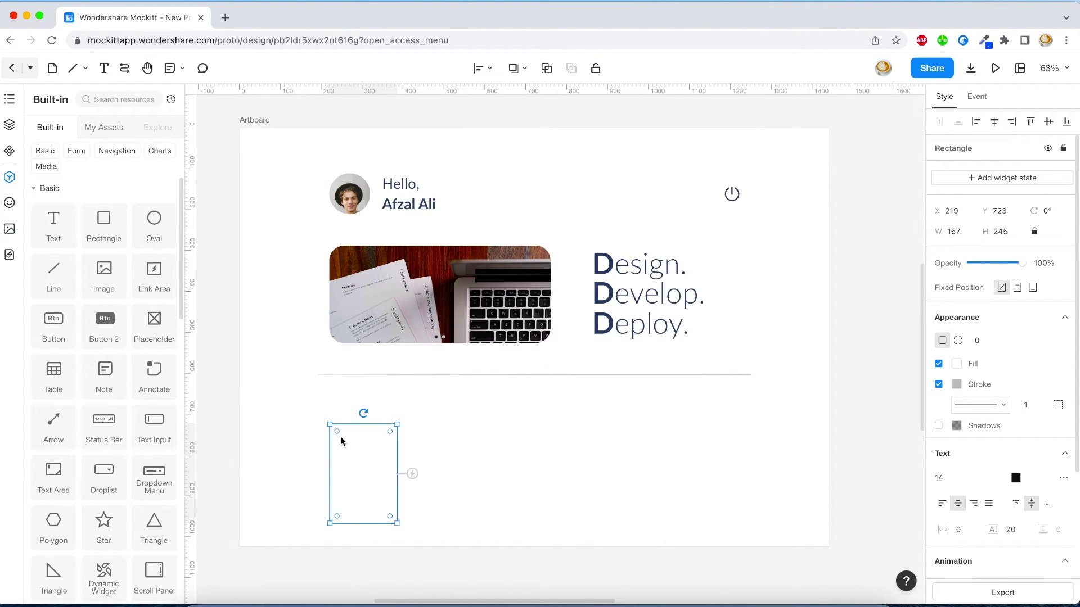
pyautogui.moveTo(338, 435); pyautogui.dragTo(341, 441)
pyautogui.click(938, 426)
pyautogui.click(938, 384)
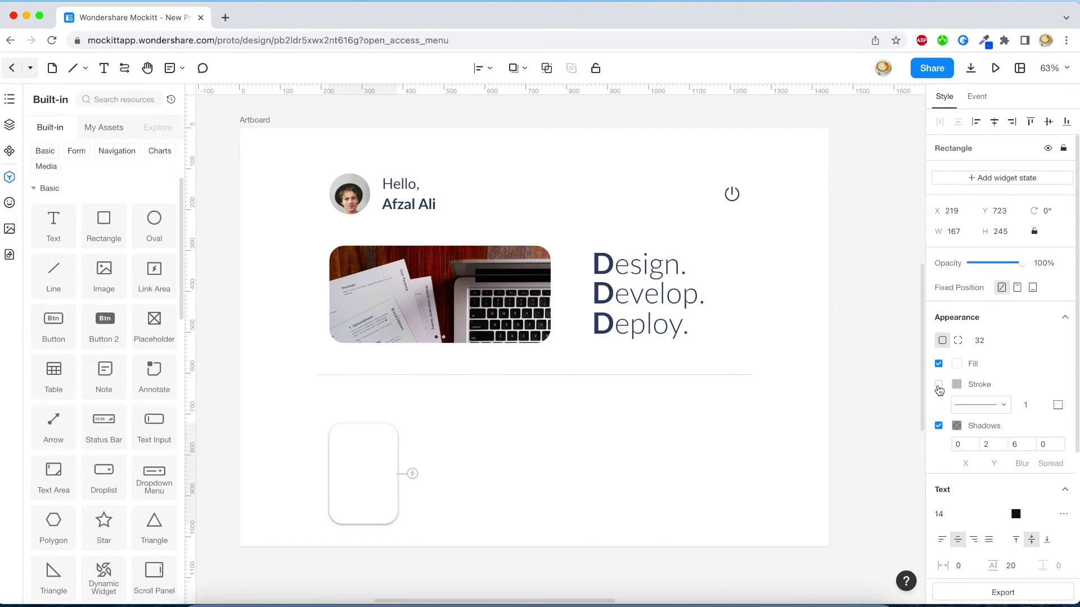
pyautogui.moveTo(369, 467); pyautogui.dragTo(369, 450)
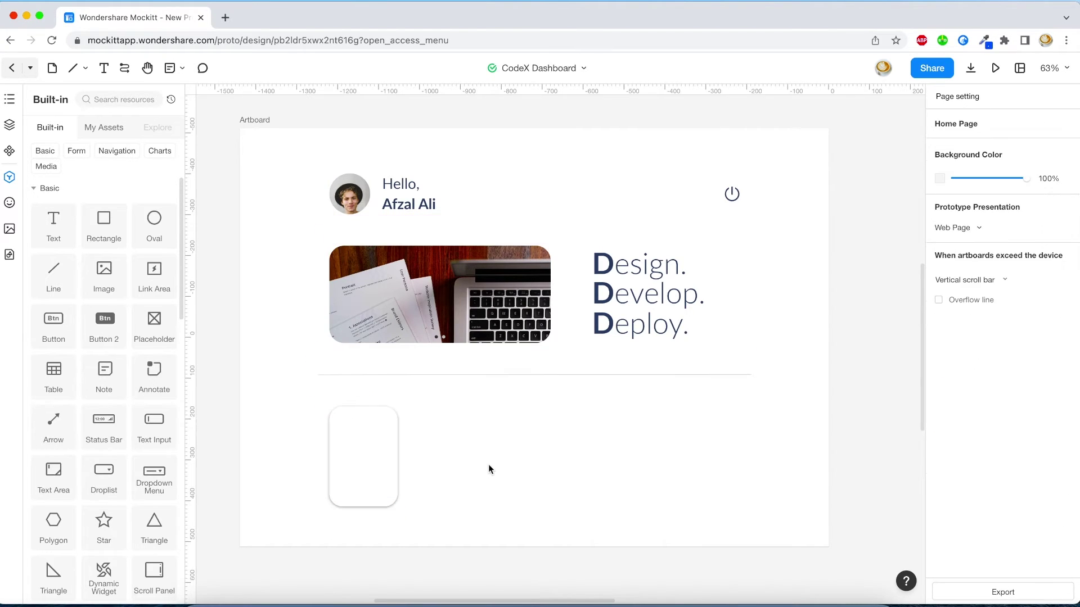
pyautogui.scroll(10, 346, 473)
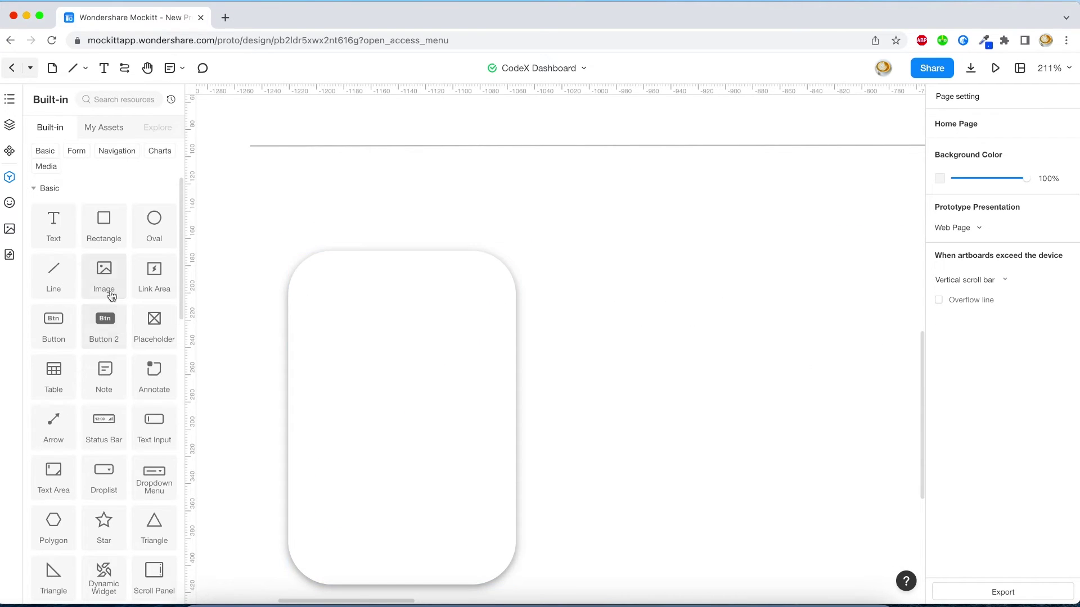
# Place an image placeholder at the card's top and a Text widget beneath it
pyautogui.moveTo(110, 297); pyautogui.dragTo(439, 343)
pyautogui.moveTo(332, 330); pyautogui.dragTo(343, 335)
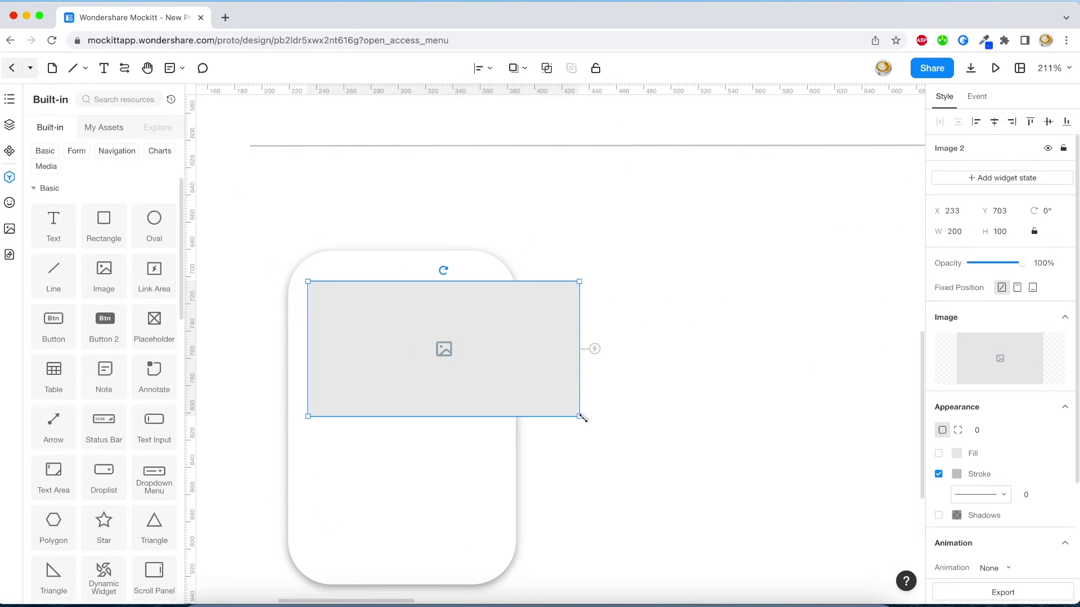
pyautogui.moveTo(583, 418); pyautogui.dragTo(497, 414)
pyautogui.moveTo(427, 348); pyautogui.dragTo(417, 337)
pyautogui.click(649, 399)
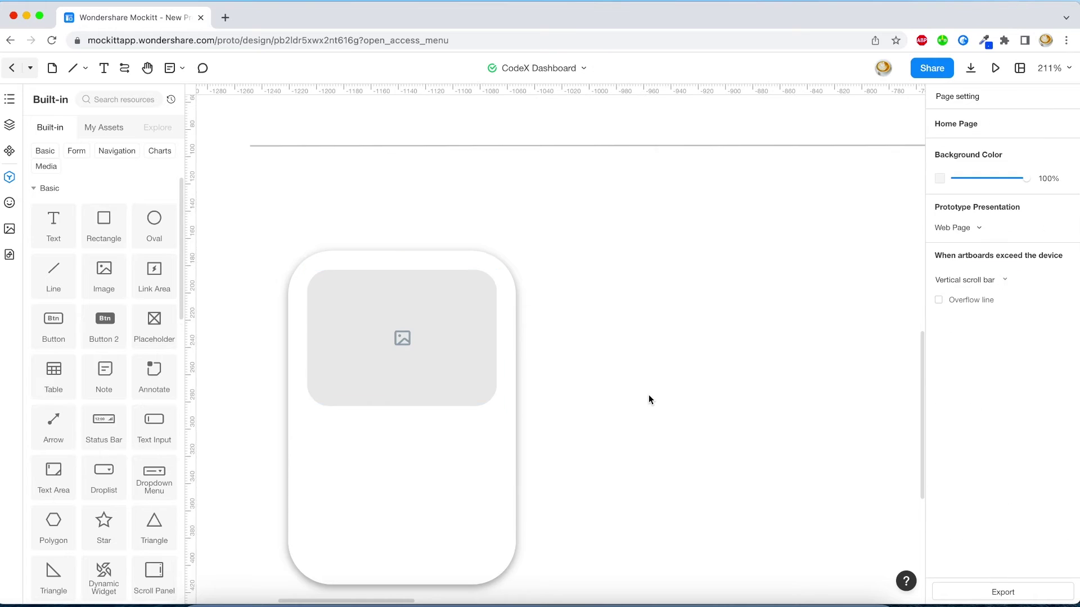
pyautogui.scroll(-3, 391, 289)
pyautogui.moveTo(52, 224); pyautogui.dragTo(327, 370)
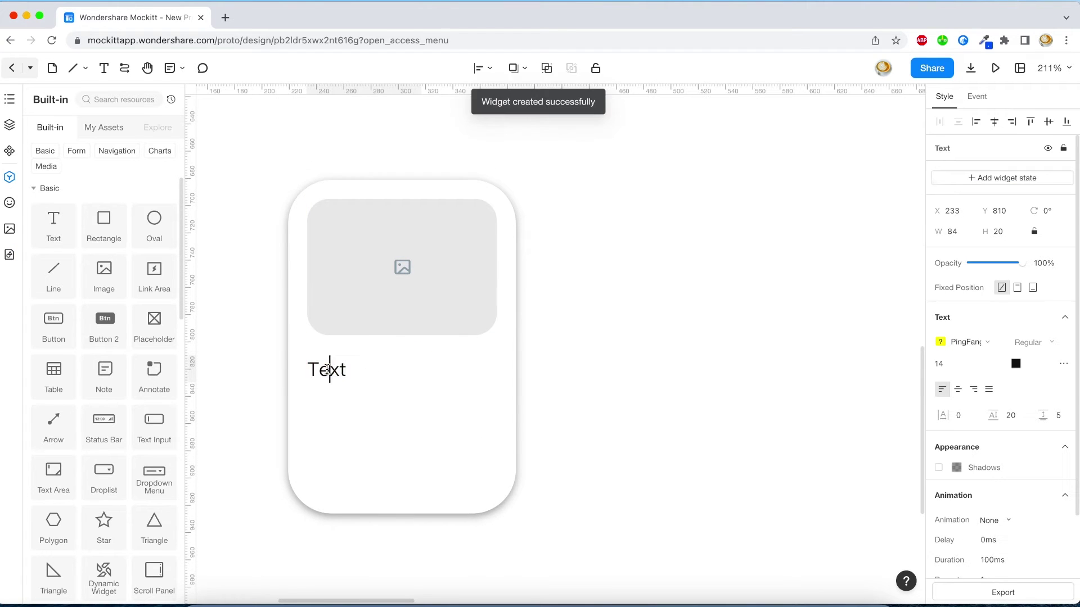
# Title the card 'Online Course' in the Lato font
pyautogui.doubleClick(328, 369)
pyautogui.write('Online Course')
pyautogui.press('Escape')
pyautogui.click(986, 343)
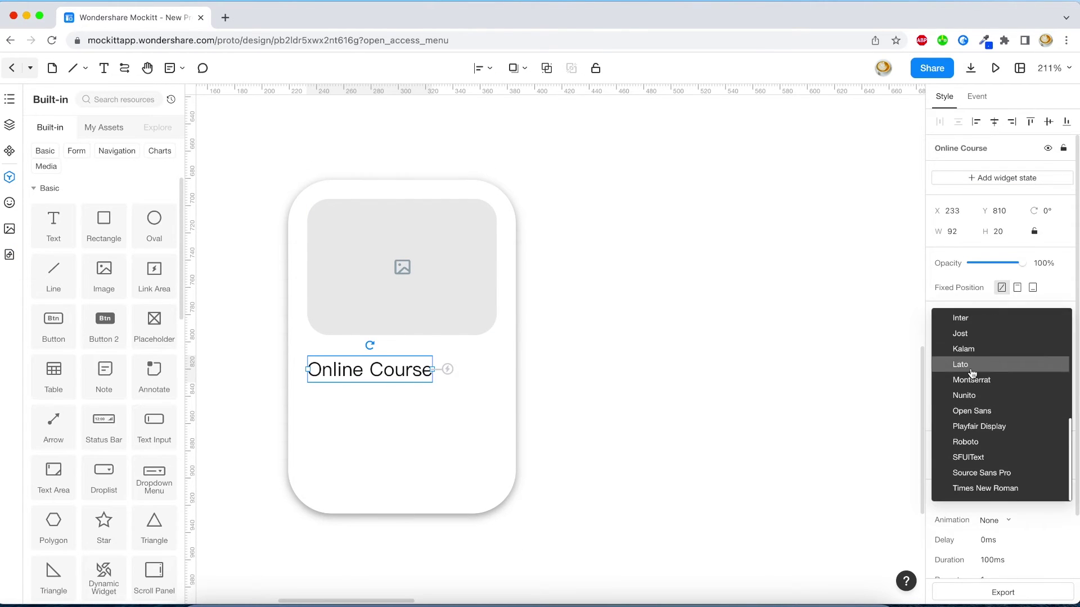
pyautogui.click(962, 362)
pyautogui.click(1050, 342)
# Duplicate the title as a two-line description 'Detailed online course for Flutter and Design'
pyautogui.press('Escape')
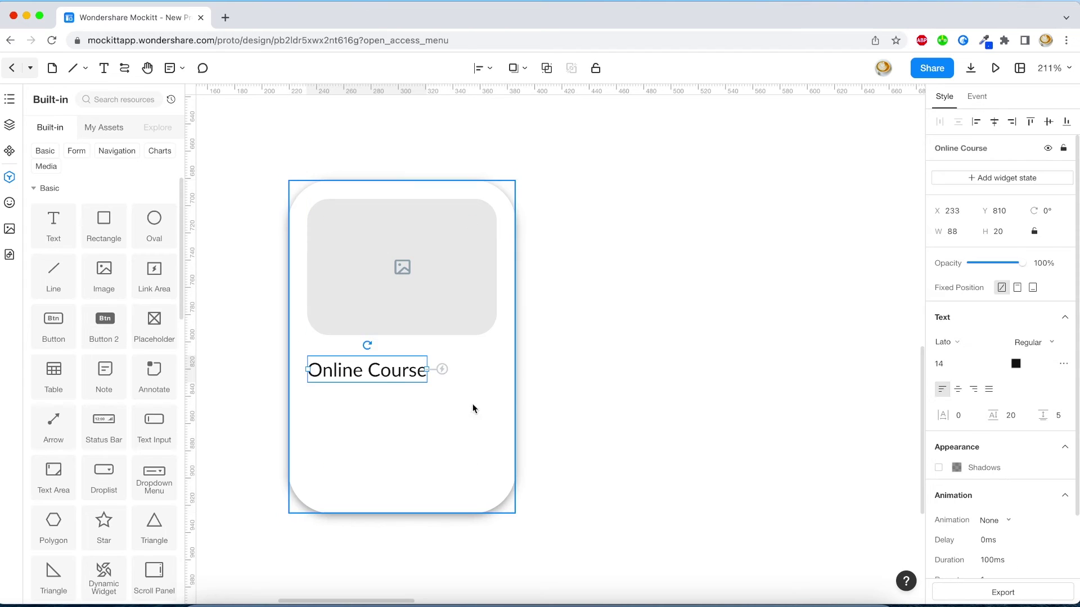
pyautogui.press('super+d')
pyautogui.press('BackSpace')
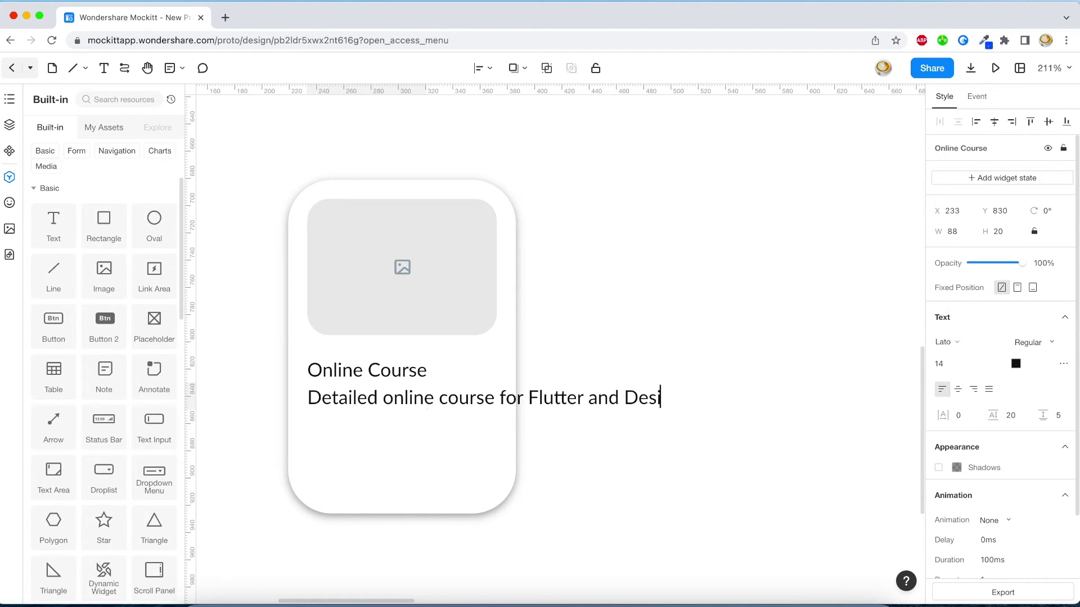
pyautogui.write('gn')
pyautogui.click(664, 498)
pyautogui.click(619, 398)
pyautogui.click(1062, 363)
pyautogui.moveTo(681, 410); pyautogui.dragTo(496, 447)
# Make the description Light weight, size 12, and position it below the title
pyautogui.click(1034, 341)
pyautogui.click(1022, 379)
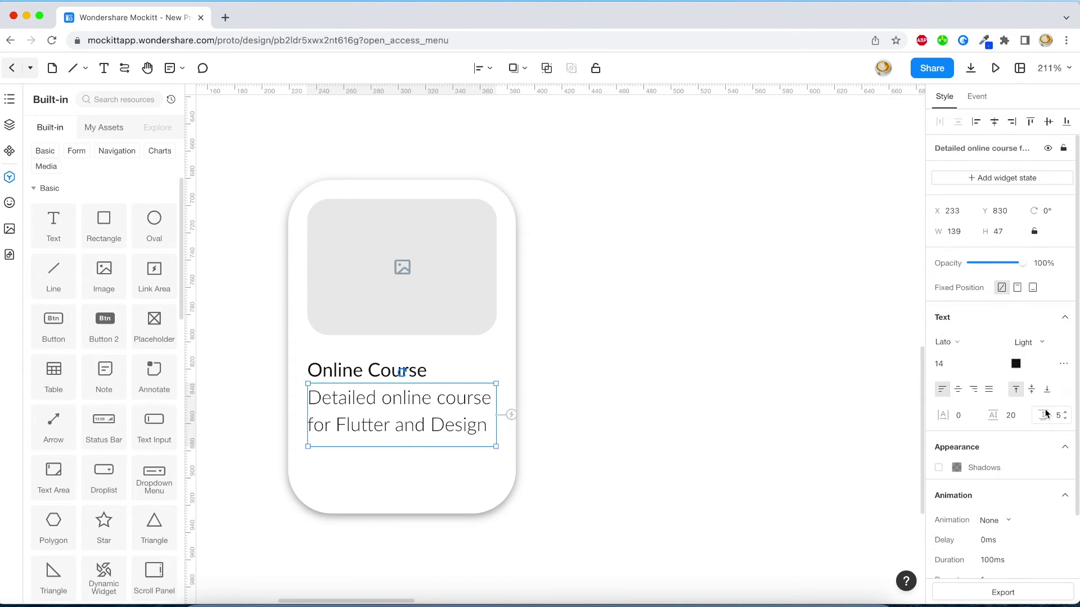
pyautogui.click(758, 413)
pyautogui.click(495, 427)
pyautogui.click(955, 362)
pyautogui.click(956, 388)
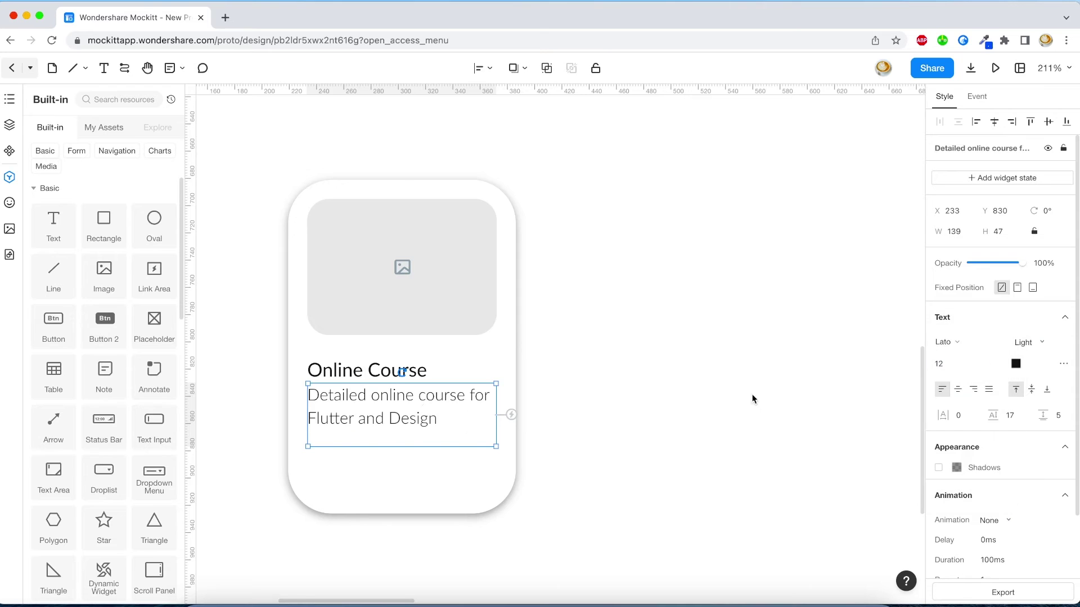
pyautogui.moveTo(399, 411); pyautogui.dragTo(399, 414)
pyautogui.click(615, 439)
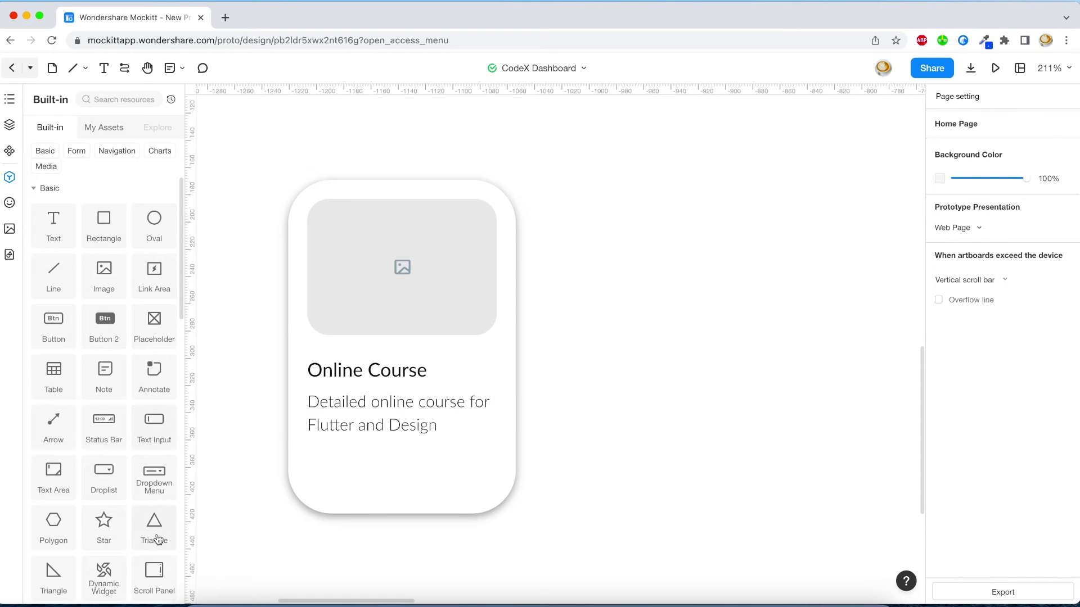
pyautogui.moveTo(103, 520); pyautogui.dragTo(345, 469)
# Make the star five-pointed, 16×16 and filled yellow FFC100
pyautogui.click(984, 323)
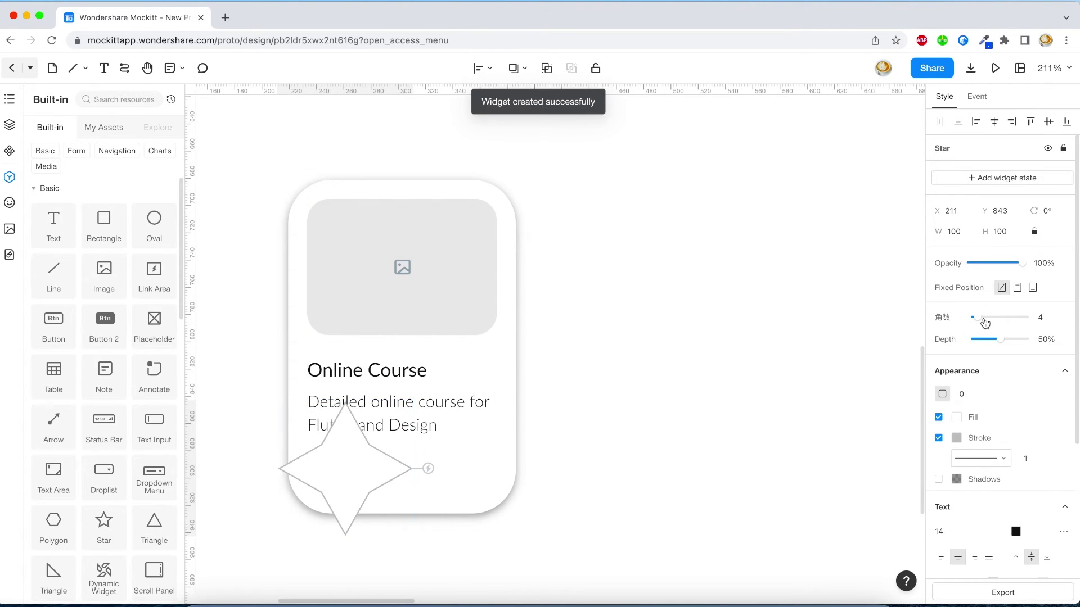
pyautogui.click(987, 319)
pyautogui.click(381, 488)
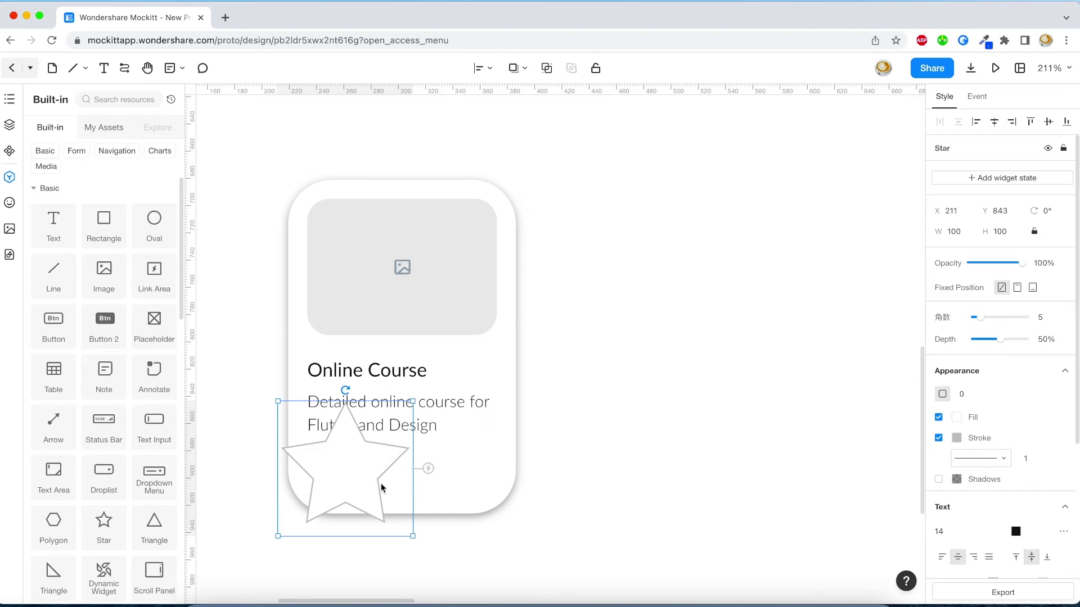
pyautogui.moveTo(406, 532); pyautogui.dragTo(318, 463)
pyautogui.click(955, 416)
pyautogui.click(799, 421)
pyautogui.click(487, 479)
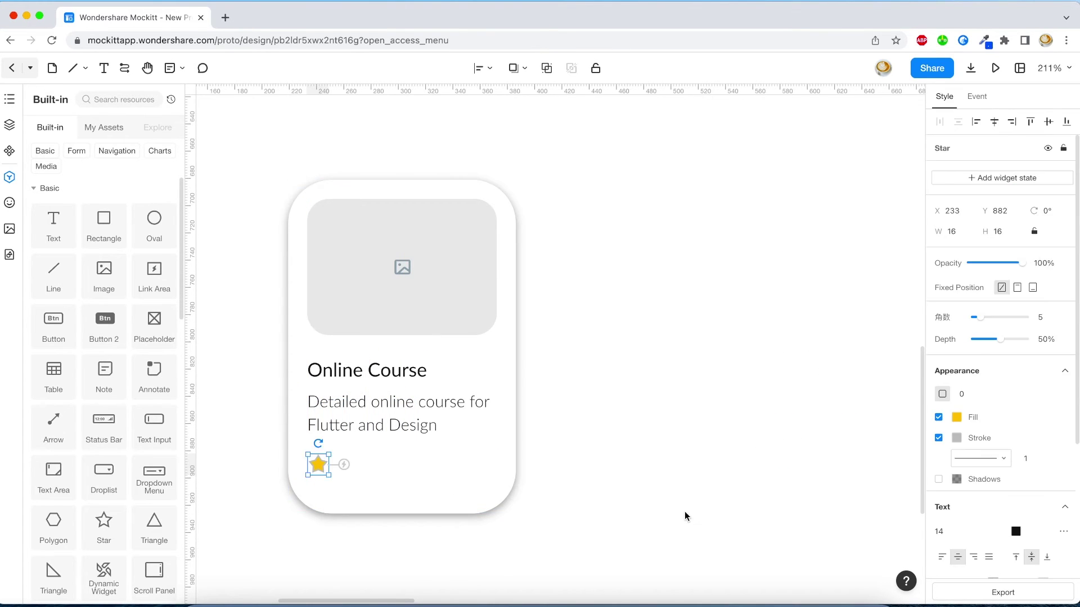
pyautogui.click(685, 513)
# Add a '4.5' rating beside the star and a right-arrow icon on the card's bottom row
pyautogui.click(394, 370)
pyautogui.moveTo(394, 370); pyautogui.dragTo(453, 456)
pyautogui.doubleClick(444, 475)
pyautogui.write('4')
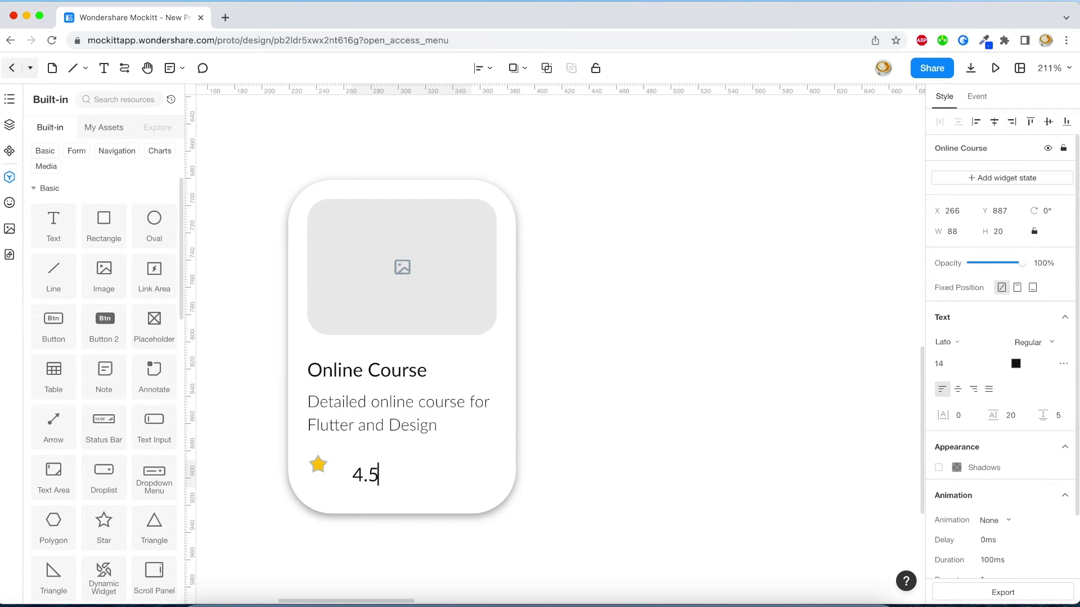
pyautogui.write('.5')
pyautogui.click(618, 498)
pyautogui.moveTo(368, 476); pyautogui.dragTo(356, 467)
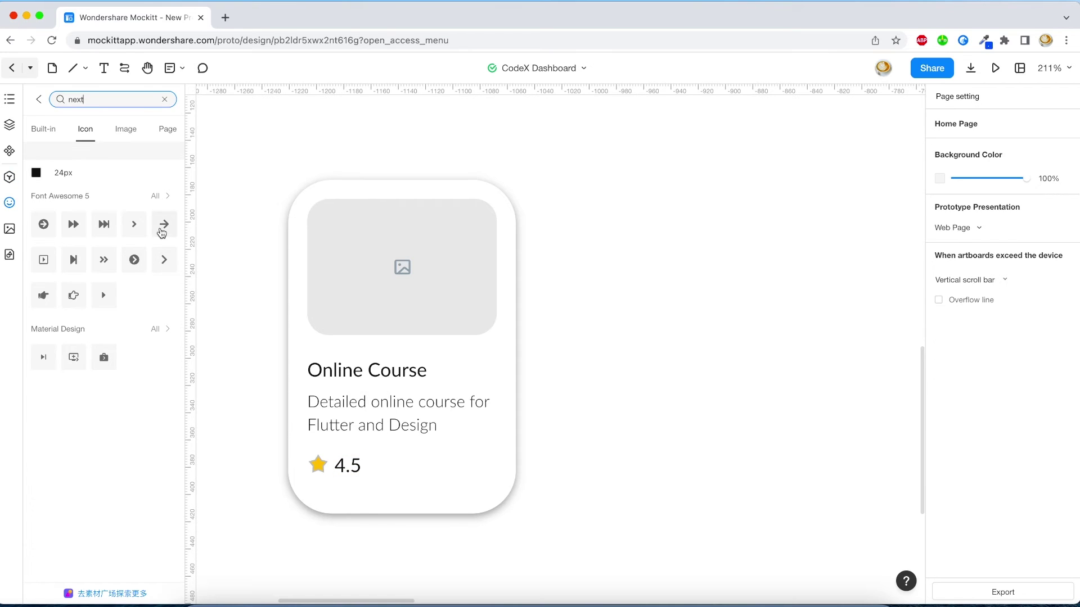
pyautogui.moveTo(163, 224); pyautogui.dragTo(490, 468)
pyautogui.click(573, 415)
# Fill the card's image placeholder with the colourful laptop photo from the Technology library
pyautogui.scroll(-5, 569, 415)
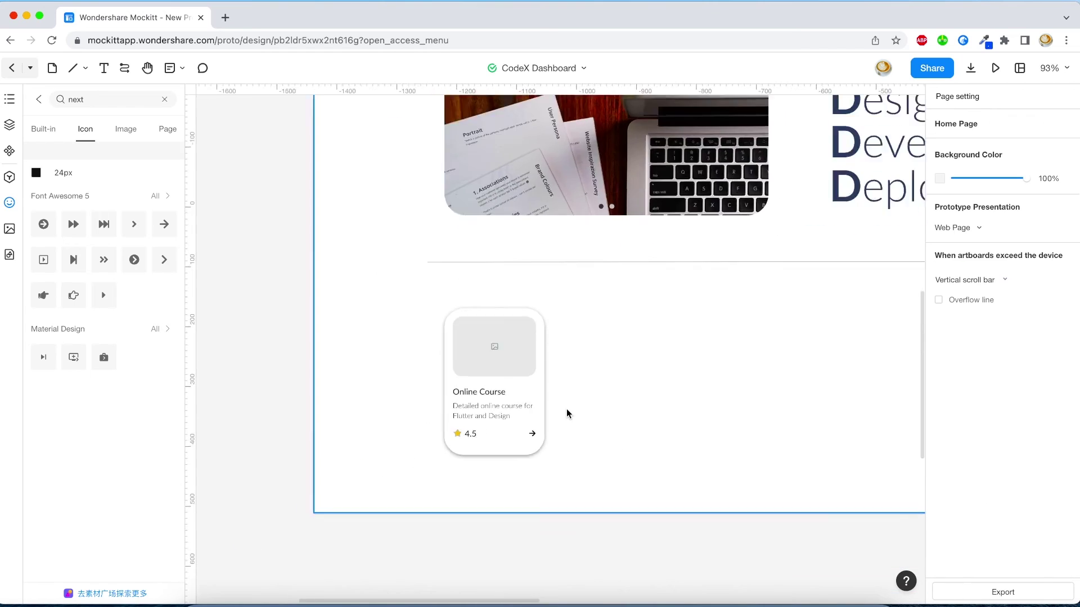
pyautogui.scroll(5, 442, 285)
pyautogui.click(443, 285)
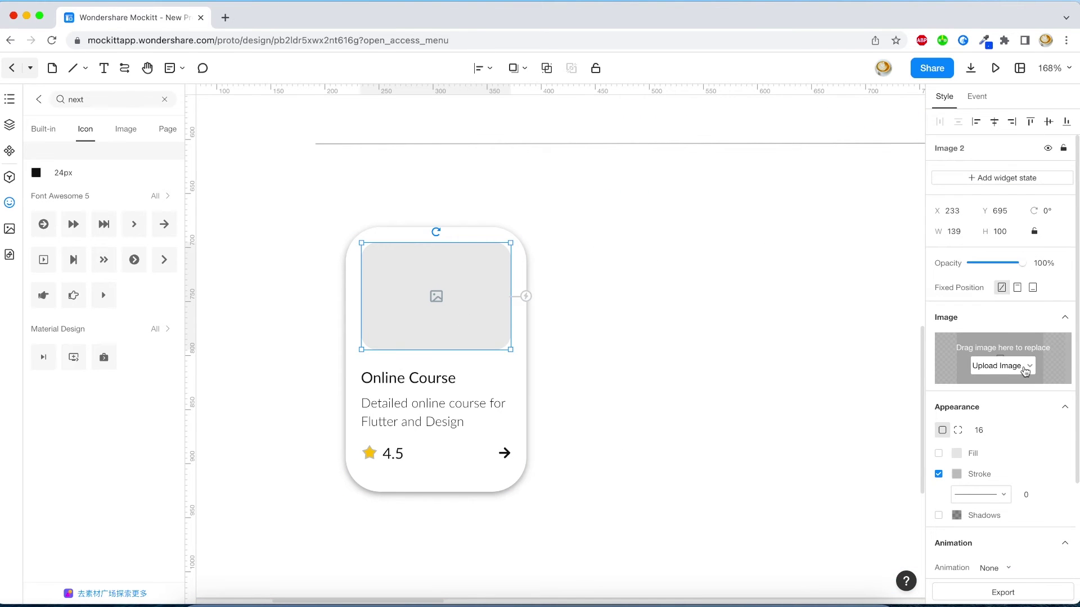
pyautogui.click(1025, 370)
pyautogui.click(993, 406)
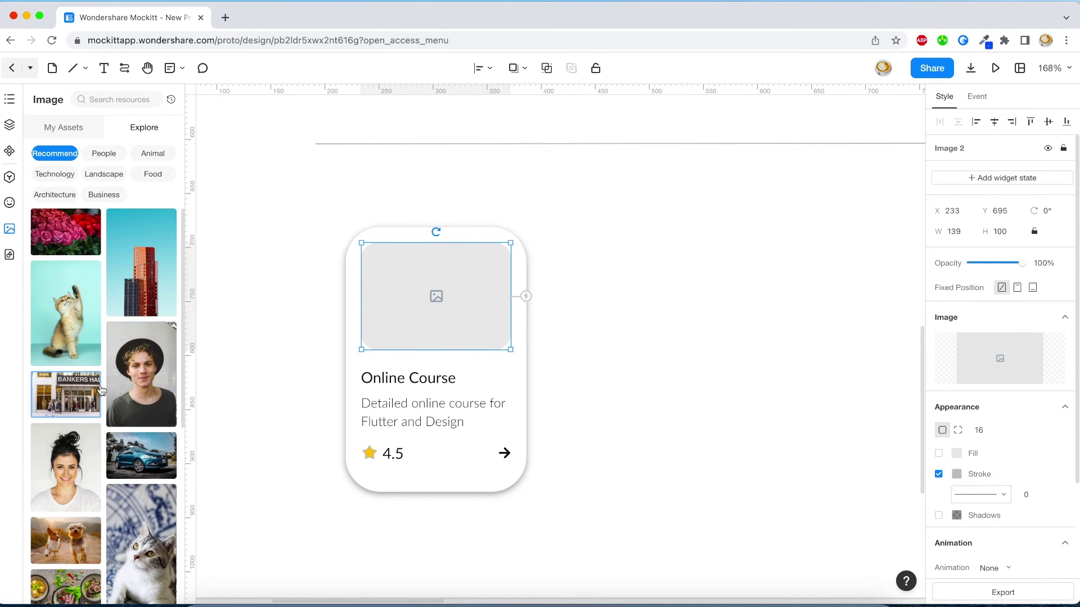
pyautogui.click(64, 197)
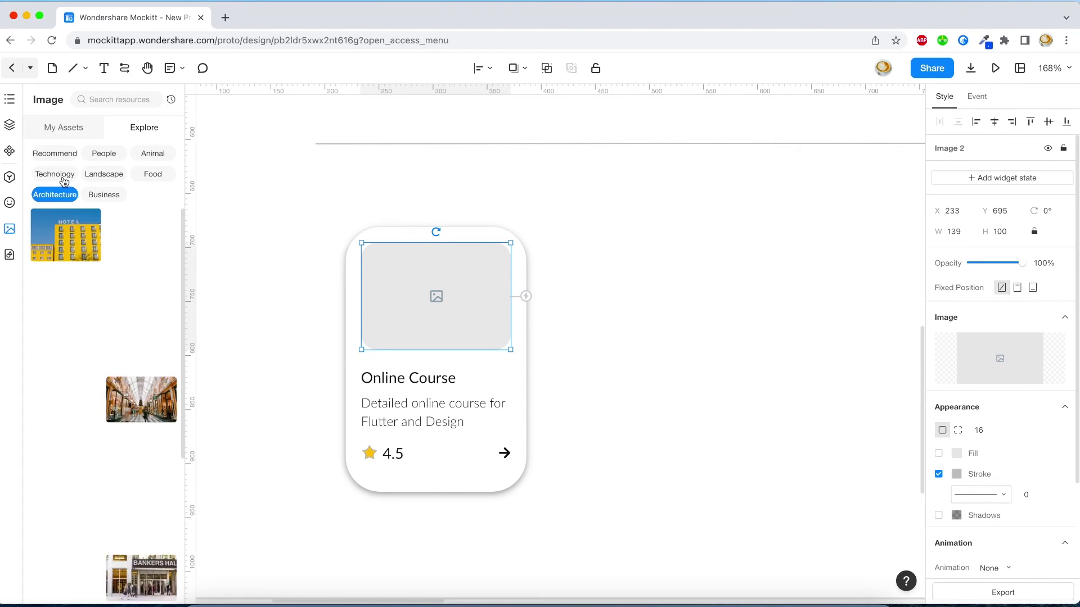
pyautogui.click(63, 175)
pyautogui.moveTo(135, 265); pyautogui.dragTo(434, 298)
pyautogui.click(142, 269)
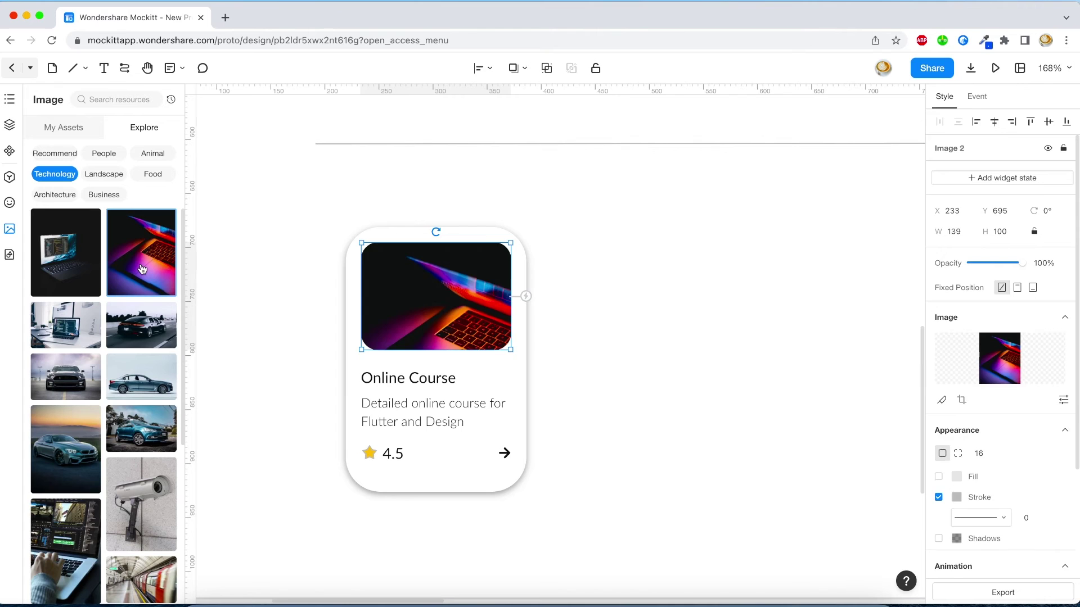
pyautogui.click(729, 416)
# Group all the card's elements with Cmd+G and Option-drag a copy beside it
pyautogui.moveTo(579, 214); pyautogui.dragTo(332, 520)
pyautogui.press('super+g')
pyautogui.click(648, 488)
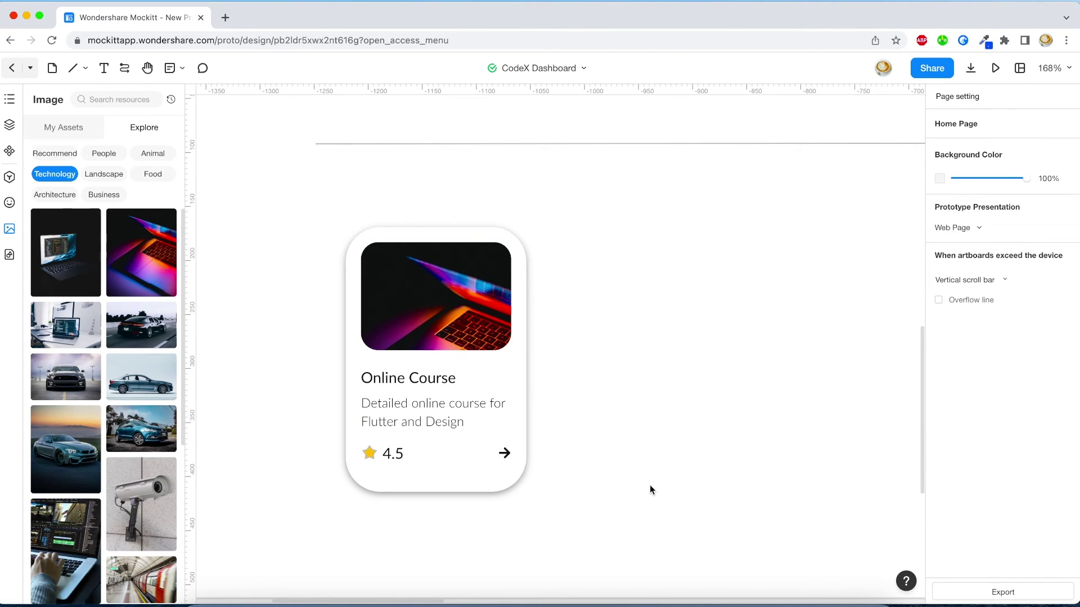
pyautogui.scroll(-5, 650, 485)
pyautogui.scroll(-1, 650, 491)
pyautogui.moveTo(573, 328); pyautogui.dragTo(639, 328)
# Deselect the duplicated card and dismiss the page settings tip in the preview
pyautogui.click(694, 349)
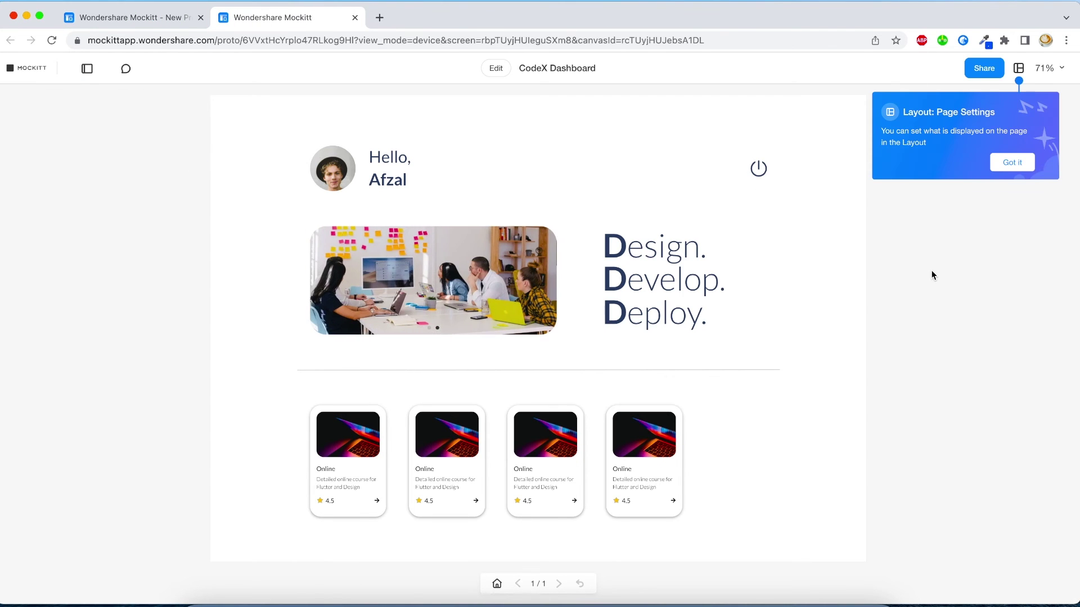
pyautogui.click(1027, 164)
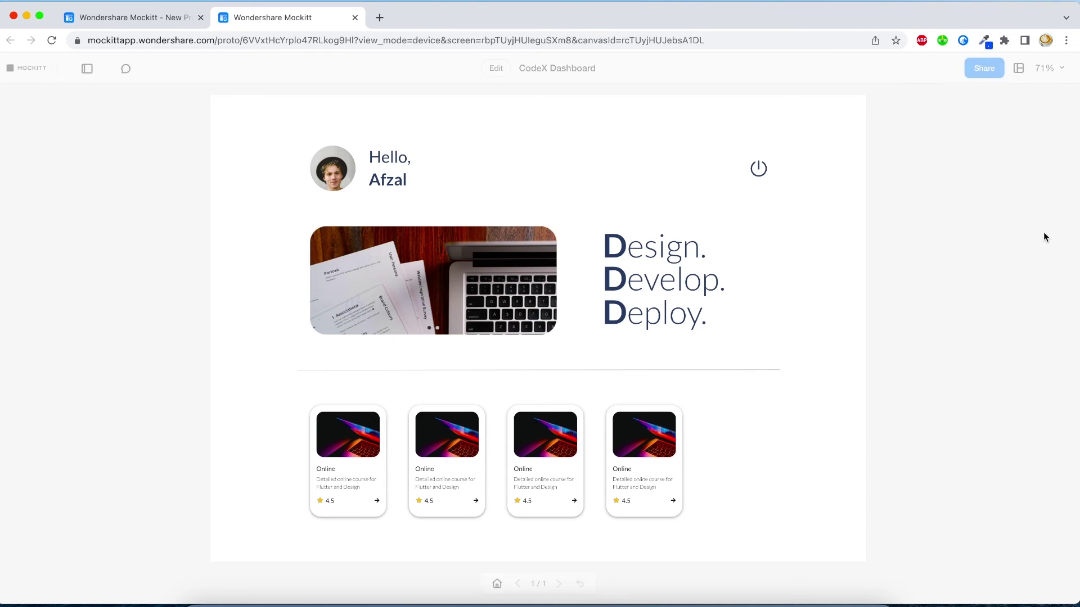